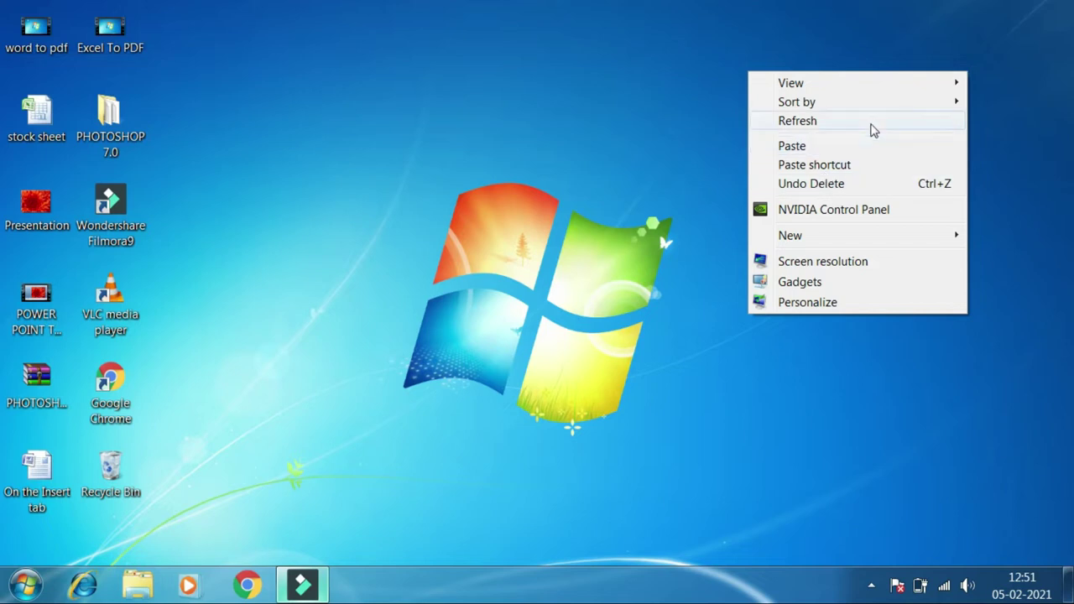
# Display the desktop icons at the large size
pyautogui.moveTo(807, 104)
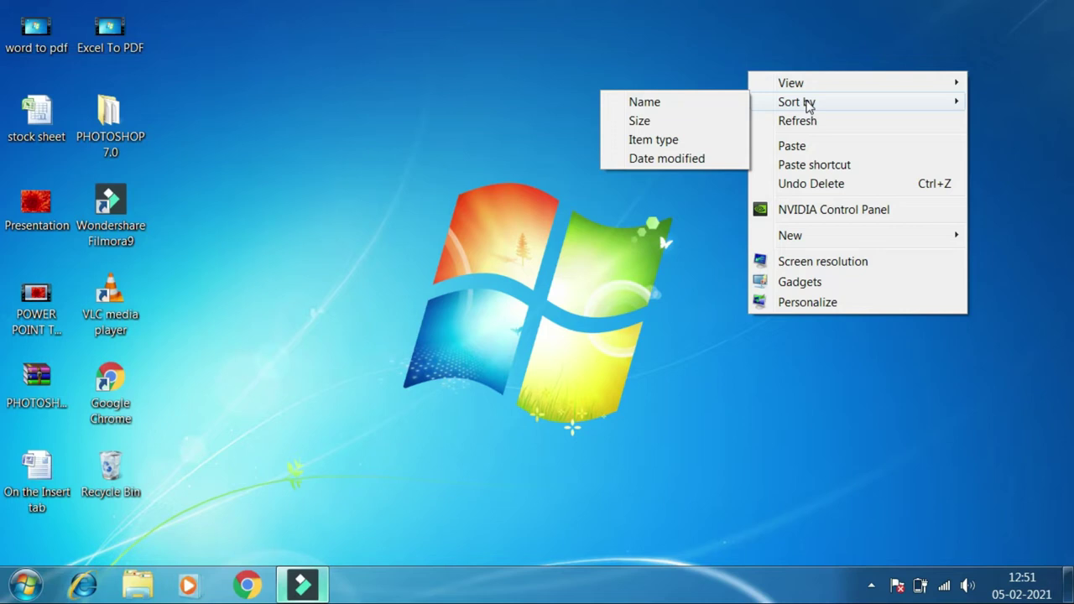
pyautogui.click(692, 86)
pyautogui.rightClick(690, 93)
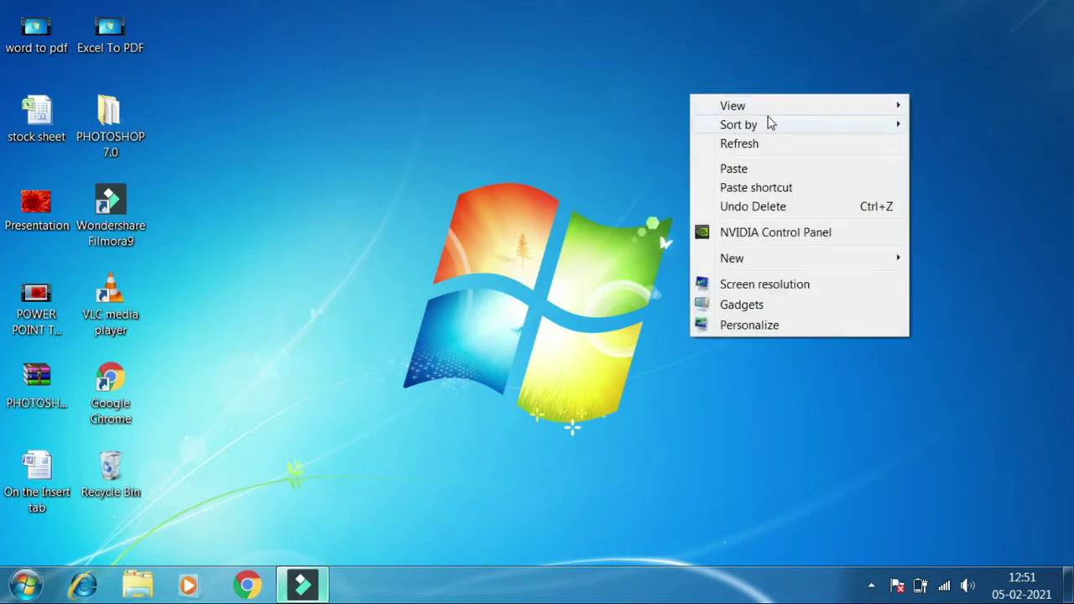
pyautogui.moveTo(764, 107)
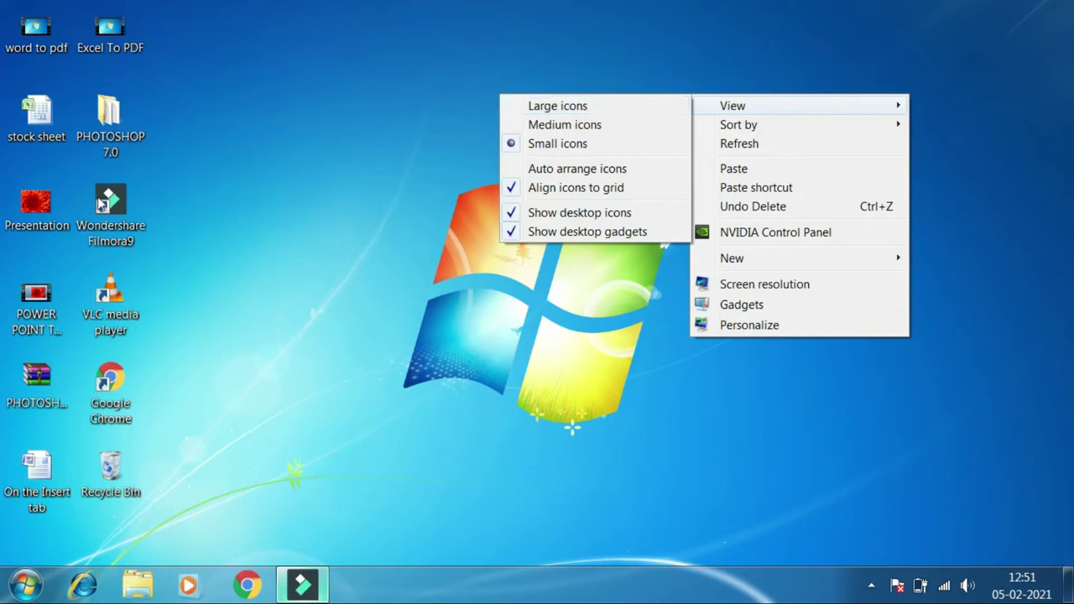
pyautogui.click(552, 104)
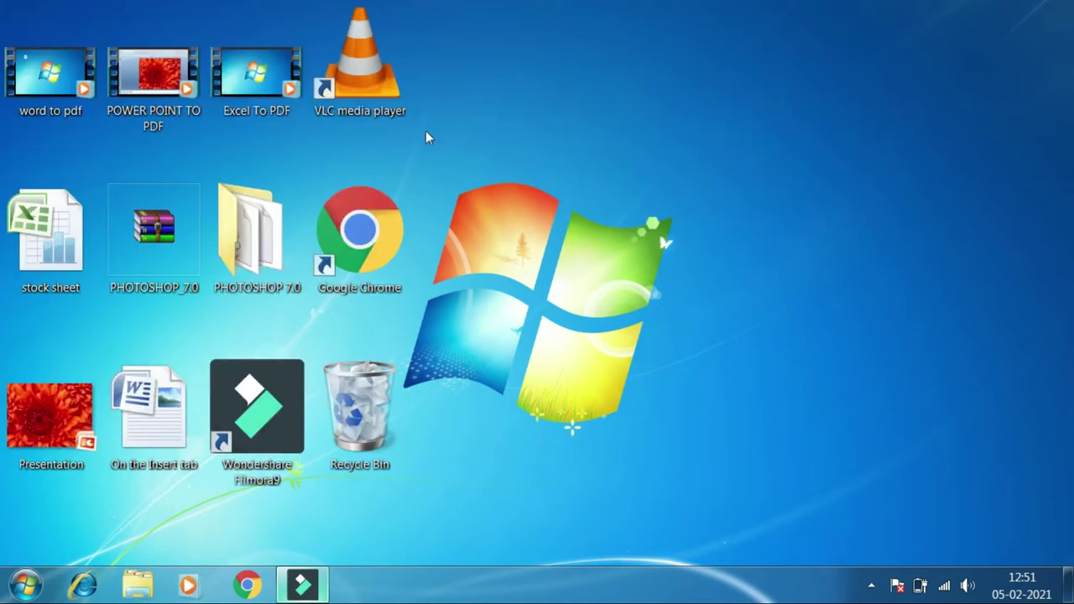
# Change the desktop icons to the medium size
pyautogui.rightClick(747, 56)
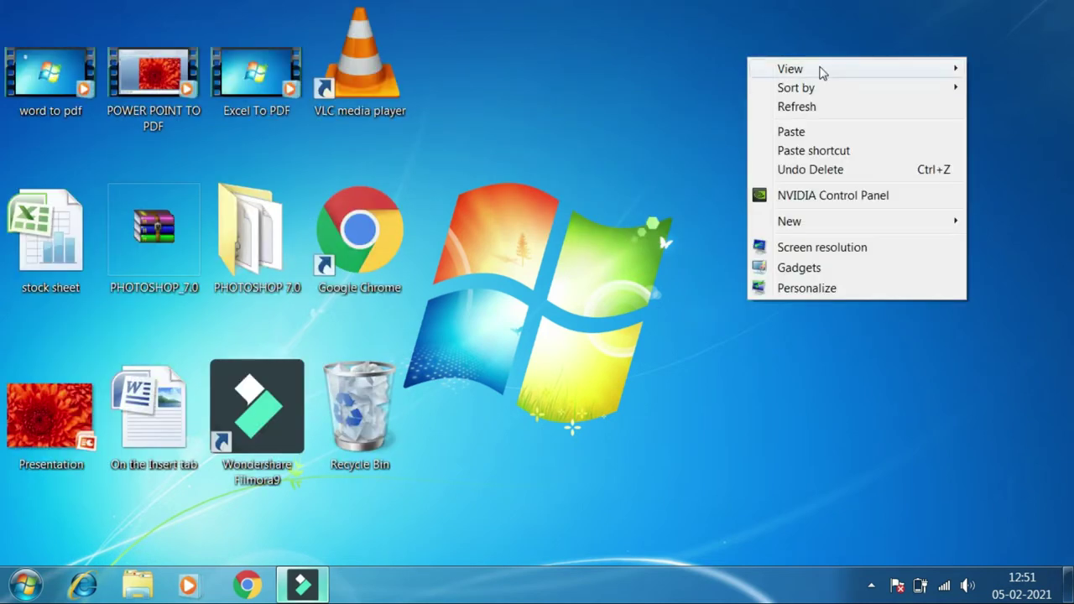
pyautogui.moveTo(820, 72)
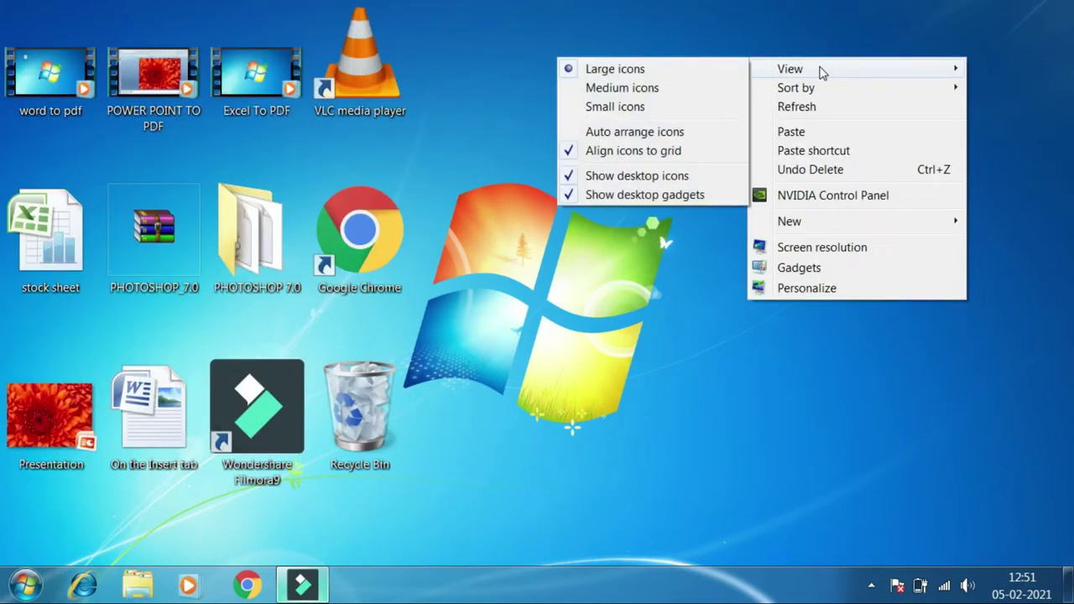
pyautogui.click(615, 87)
# Change the desktop icons to the small size
pyautogui.rightClick(662, 66)
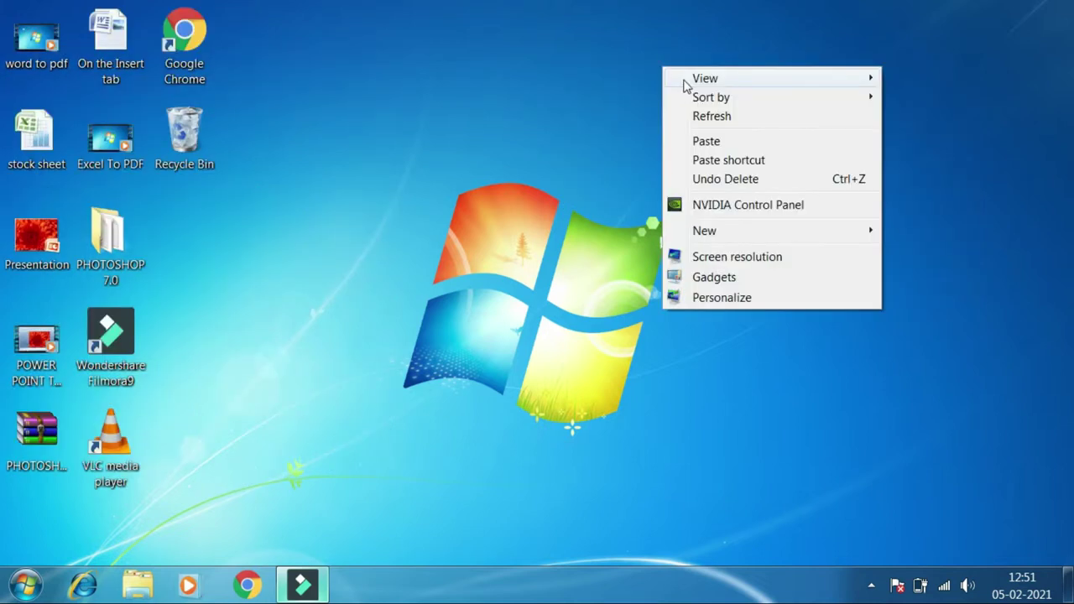
pyautogui.moveTo(712, 83)
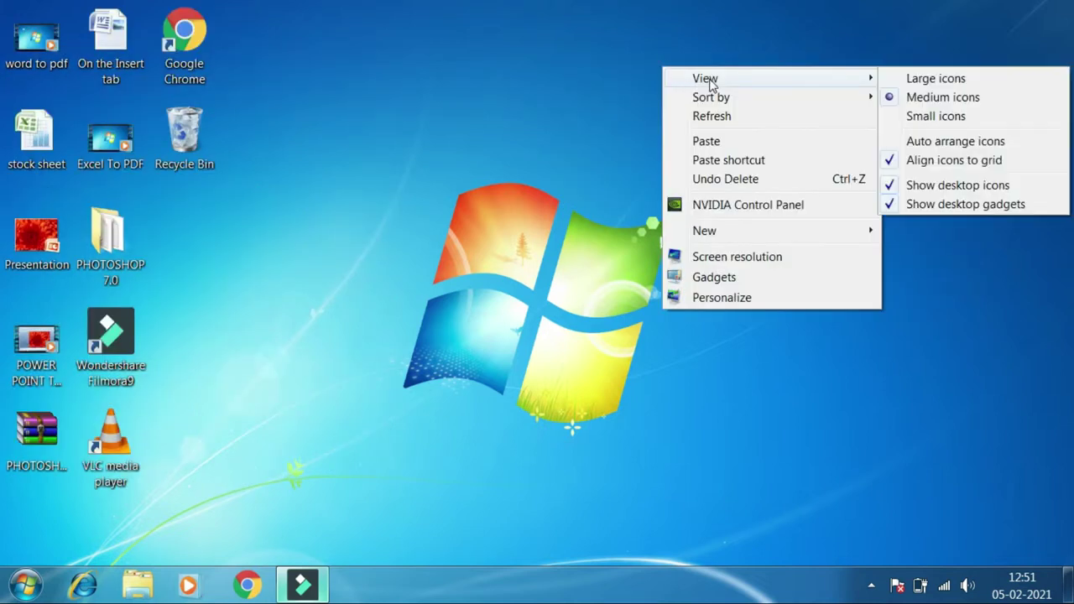
pyautogui.click(942, 117)
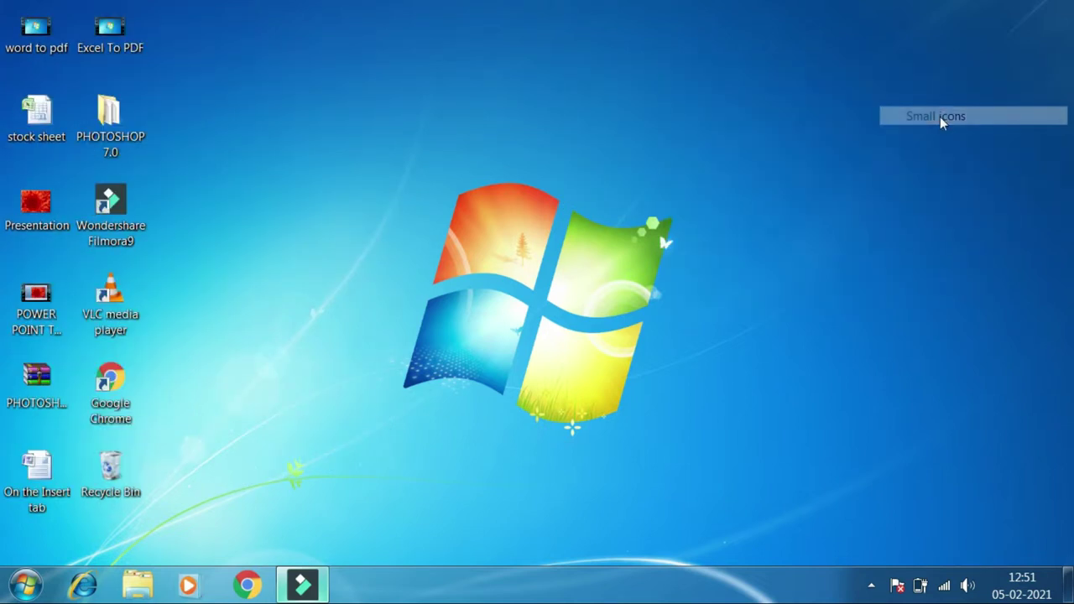
# Turn on auto arrange for the desktop icons and try to move the PHOTOSHOP 7.0 folder out of its column
pyautogui.rightClick(735, 107)
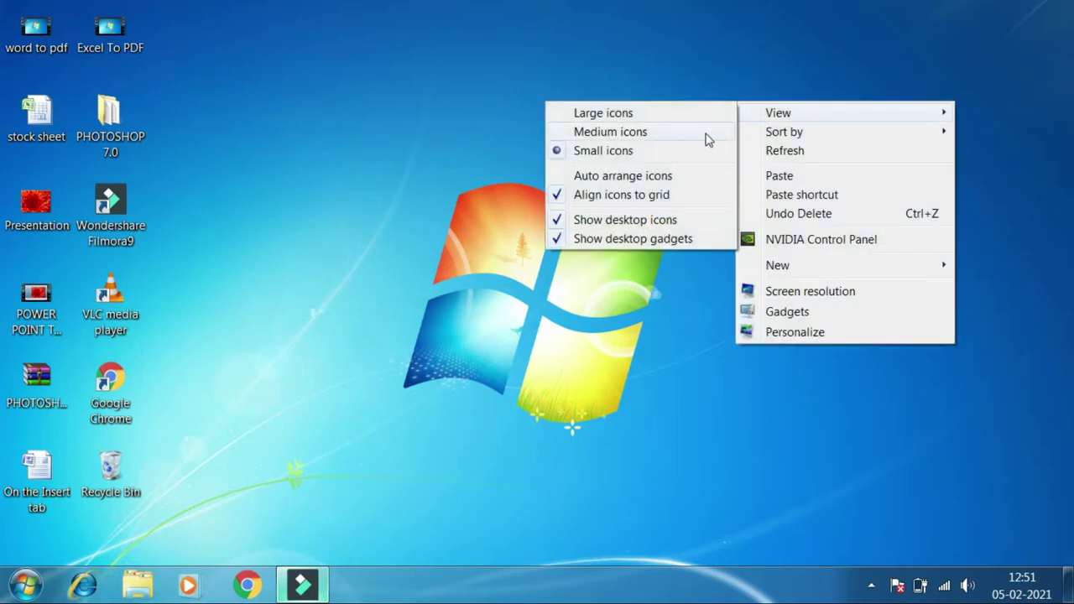
pyautogui.click(616, 178)
pyautogui.rightClick(648, 110)
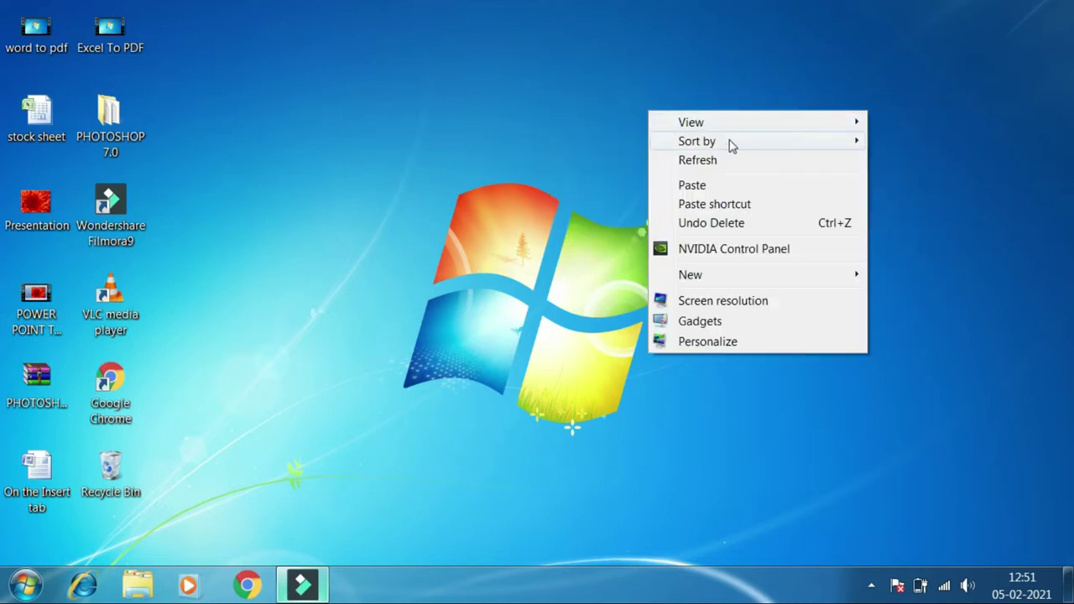
pyautogui.moveTo(118, 133); pyautogui.dragTo(360, 124)
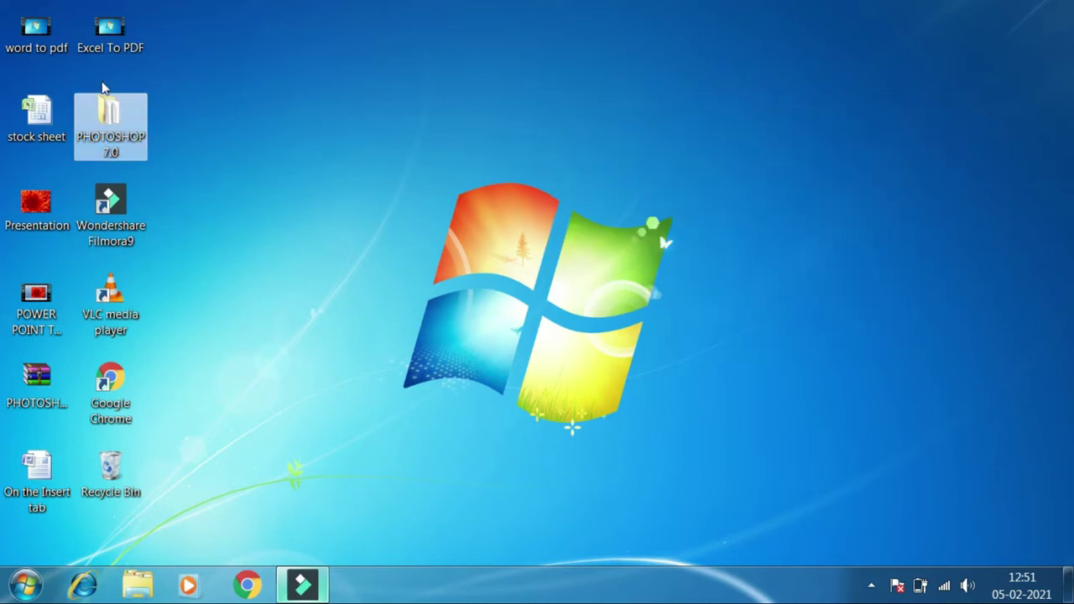
# Turn off auto arrange and move the Excel To PDF and PHOTOSHOP 7.0 icons toward the middle of the desktop
pyautogui.rightClick(386, 43)
pyautogui.moveTo(594, 59)
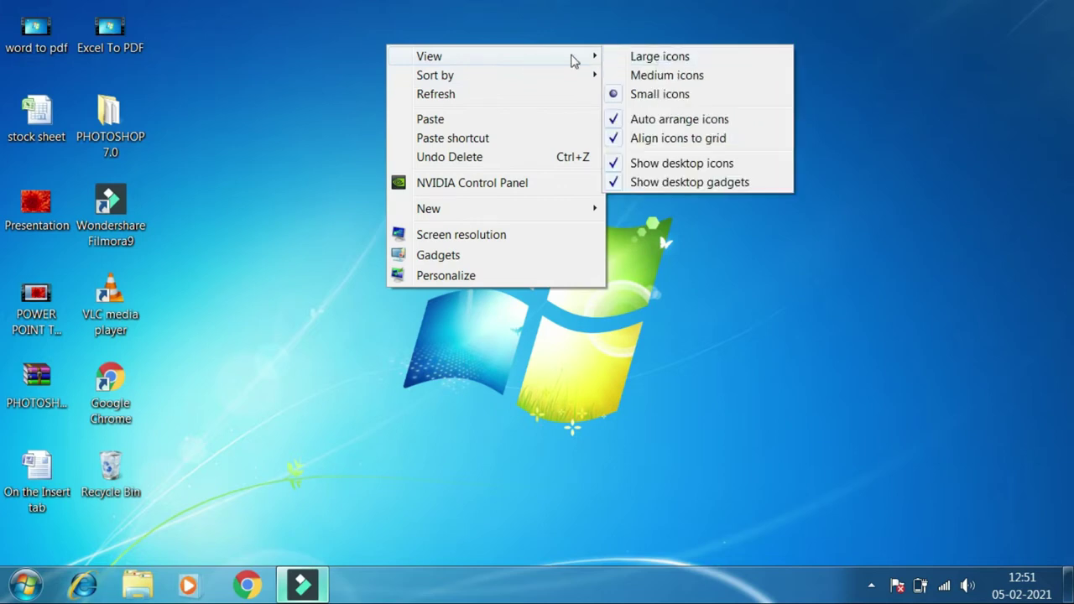
pyautogui.click(679, 118)
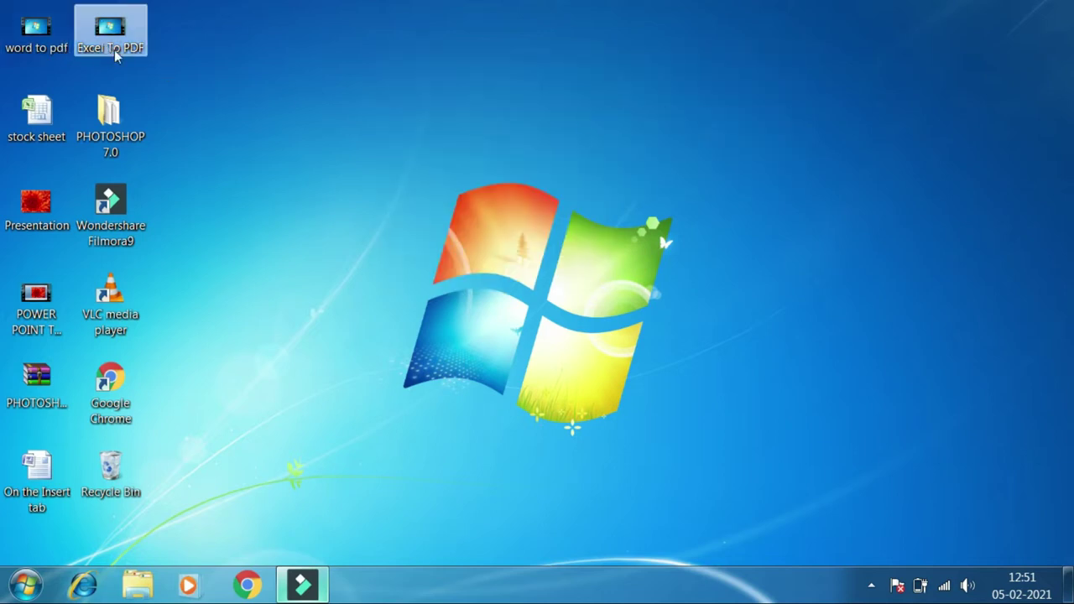
pyautogui.moveTo(107, 48); pyautogui.dragTo(402, 48)
pyautogui.moveTo(118, 118); pyautogui.dragTo(488, 118)
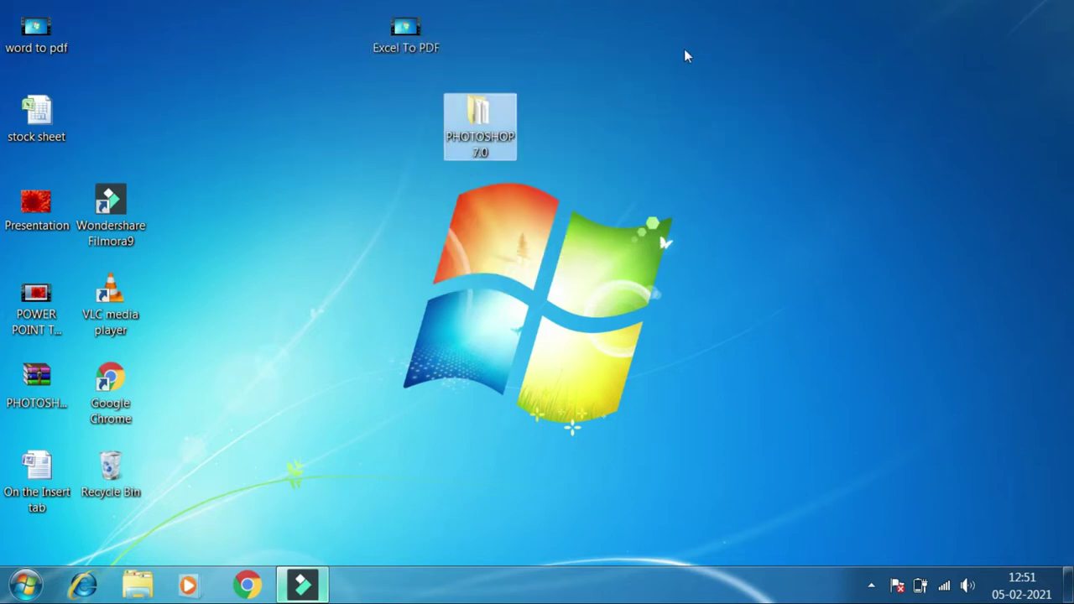
# Turn auto arrange back on so the moved desktop icons line up in their columns
pyautogui.rightClick(611, 23)
pyautogui.moveTo(654, 34)
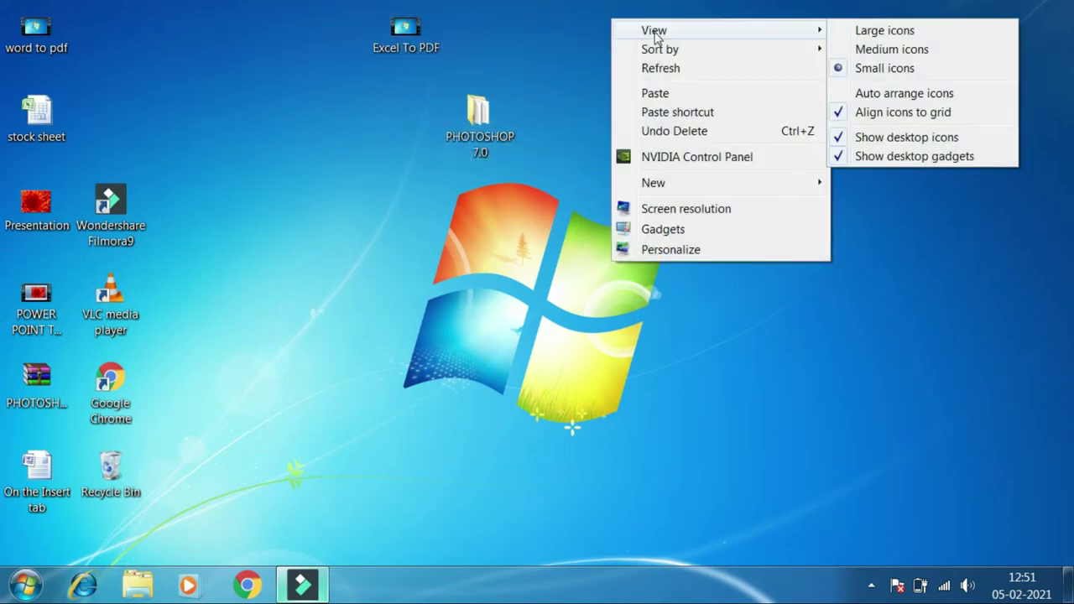
pyautogui.click(877, 95)
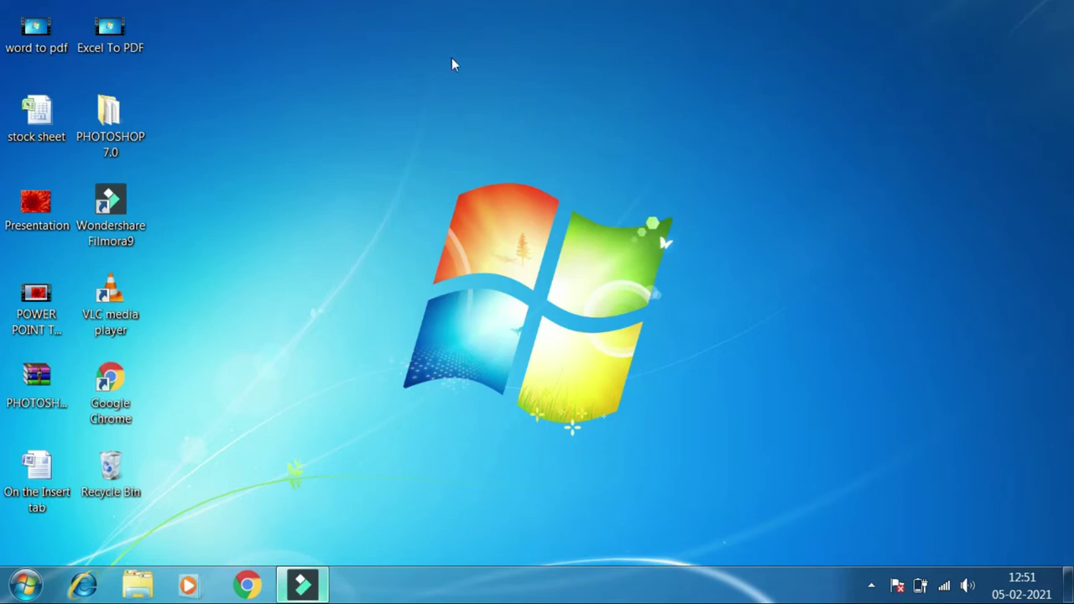
# Set the auto-arranged desktop icons to the medium size
pyautogui.rightClick(417, 79)
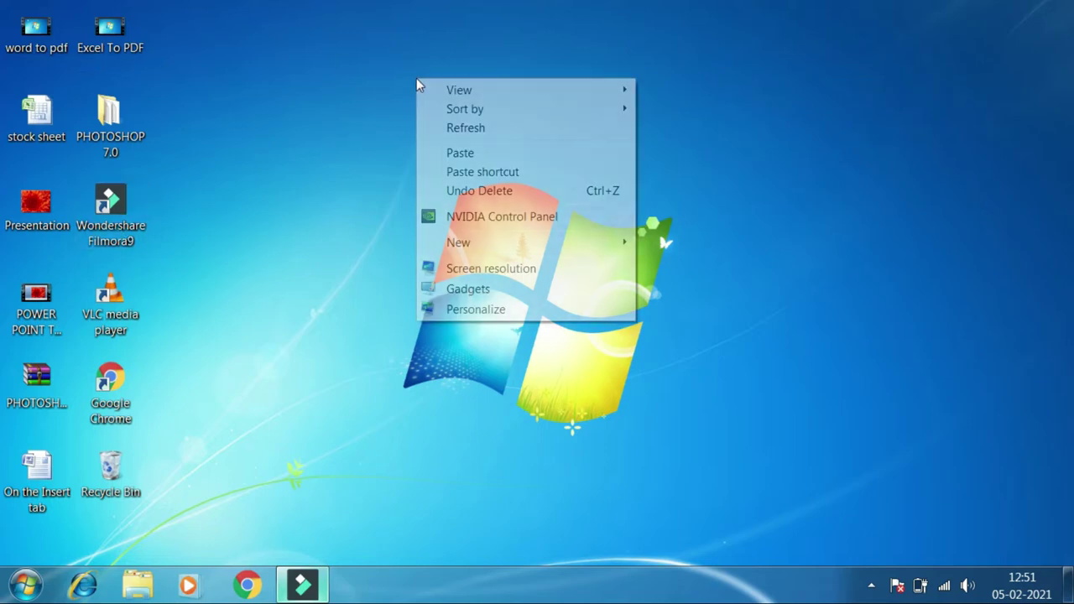
pyautogui.moveTo(454, 93)
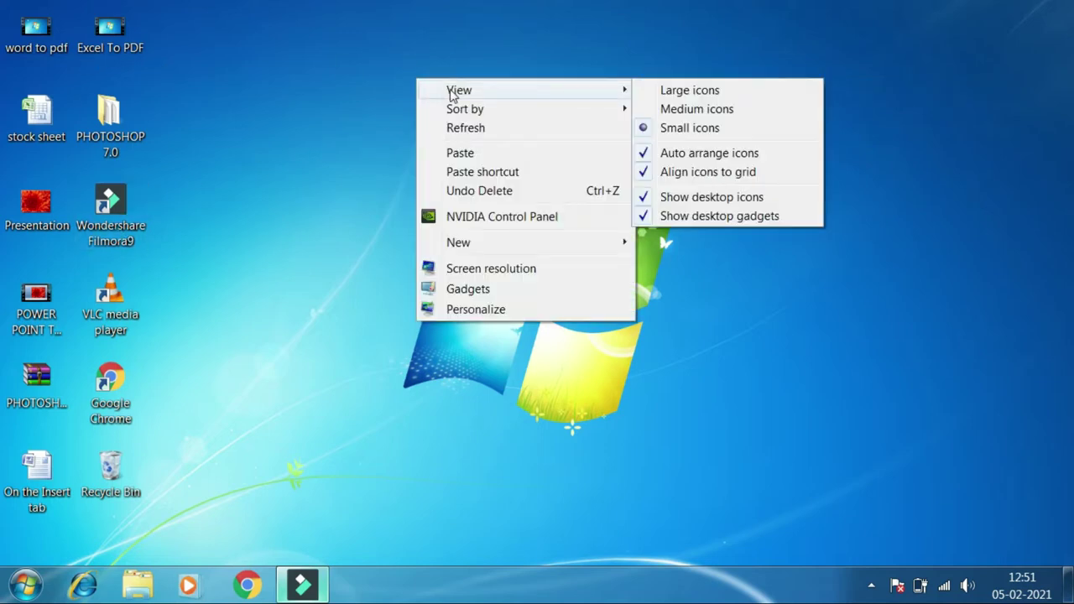
pyautogui.click(737, 122)
# Turn off aligning desktop icons to the grid and try to shift the Google Chrome icon slightly
pyautogui.rightClick(609, 51)
pyautogui.moveTo(707, 73)
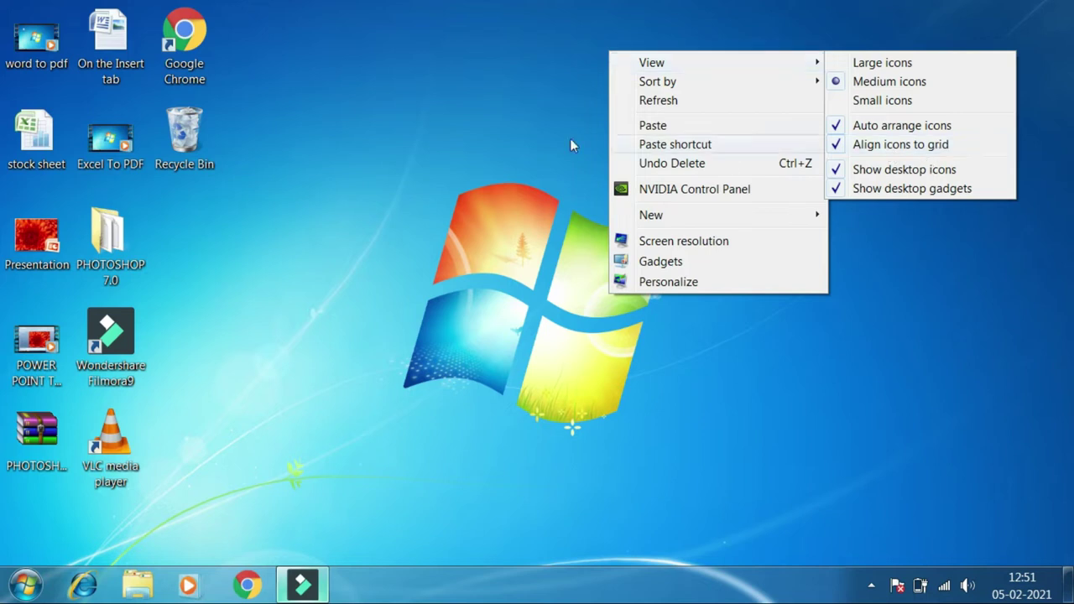
pyautogui.click(488, 99)
pyautogui.rightClick(489, 99)
pyautogui.click(201, 91)
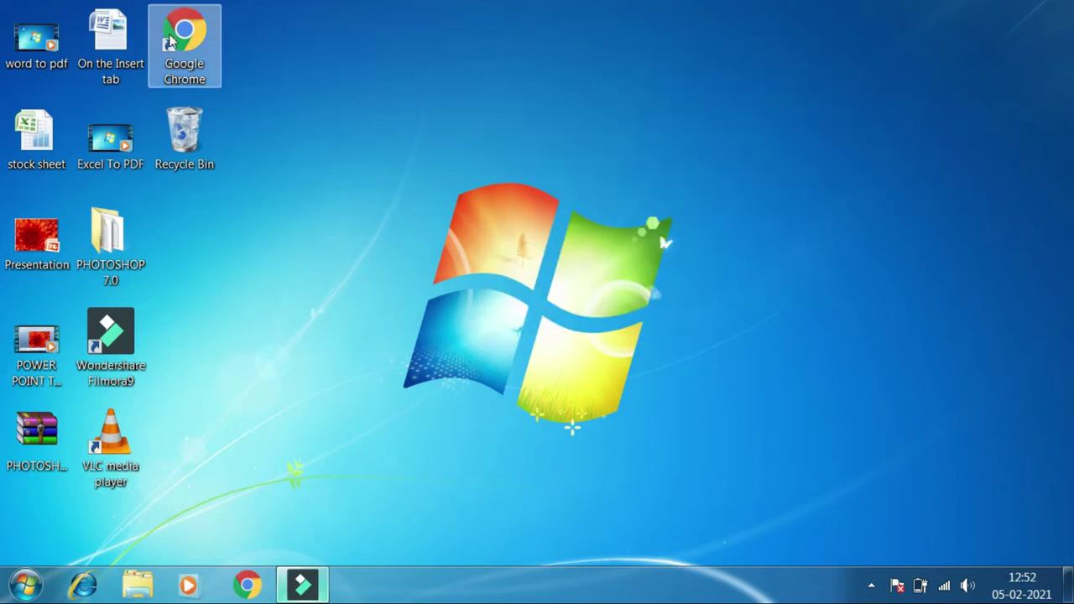
pyautogui.rightClick(404, 59)
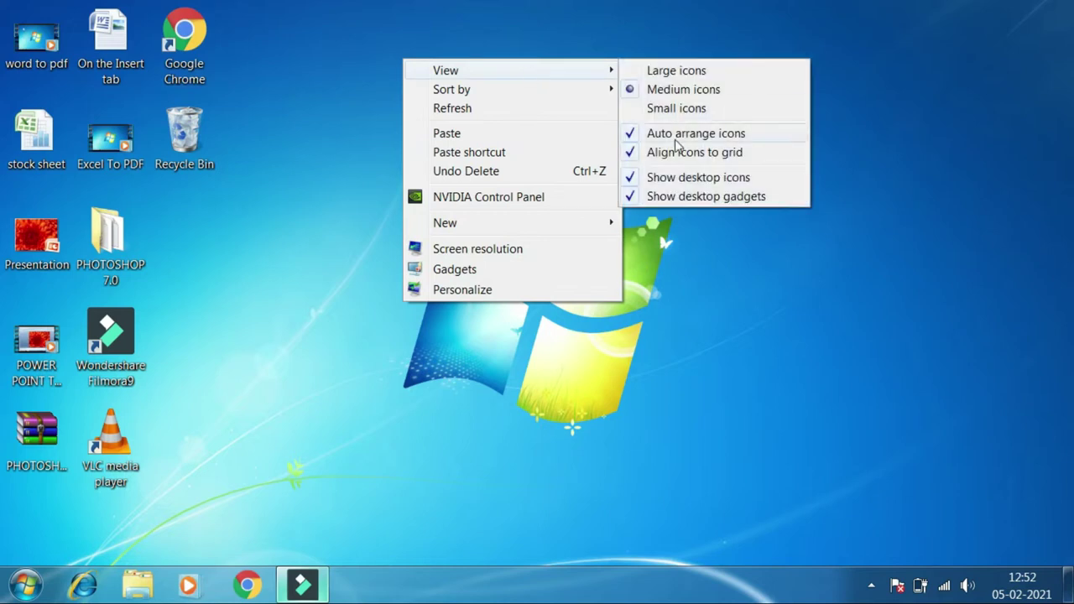
pyautogui.click(671, 156)
pyautogui.moveTo(185, 38); pyautogui.dragTo(222, 76)
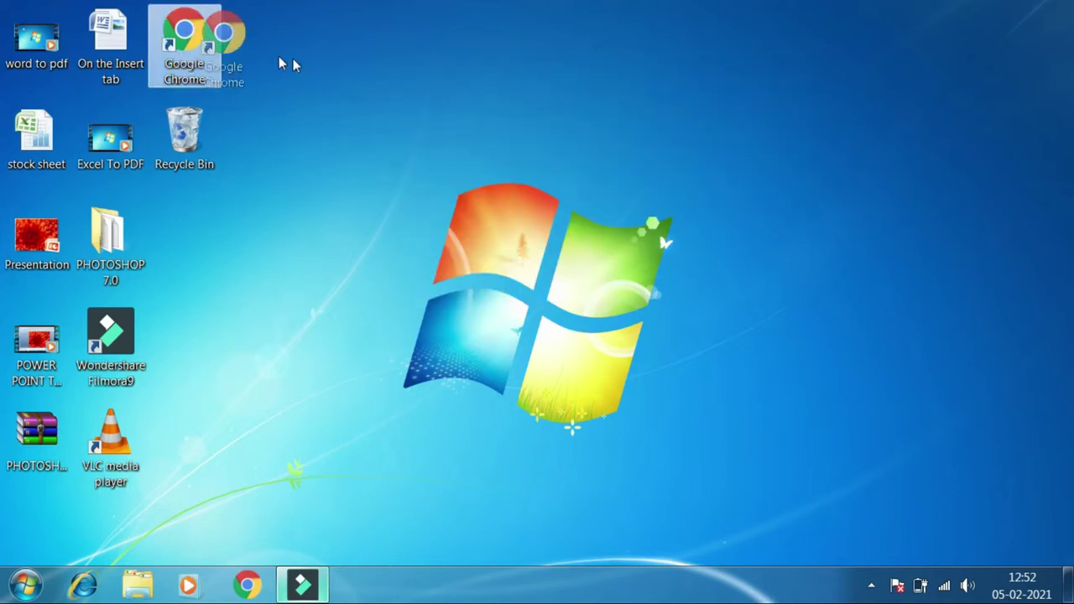
# Turn off auto arrange so the medium desktop icons can be placed freely
pyautogui.rightClick(329, 64)
pyautogui.moveTo(407, 84)
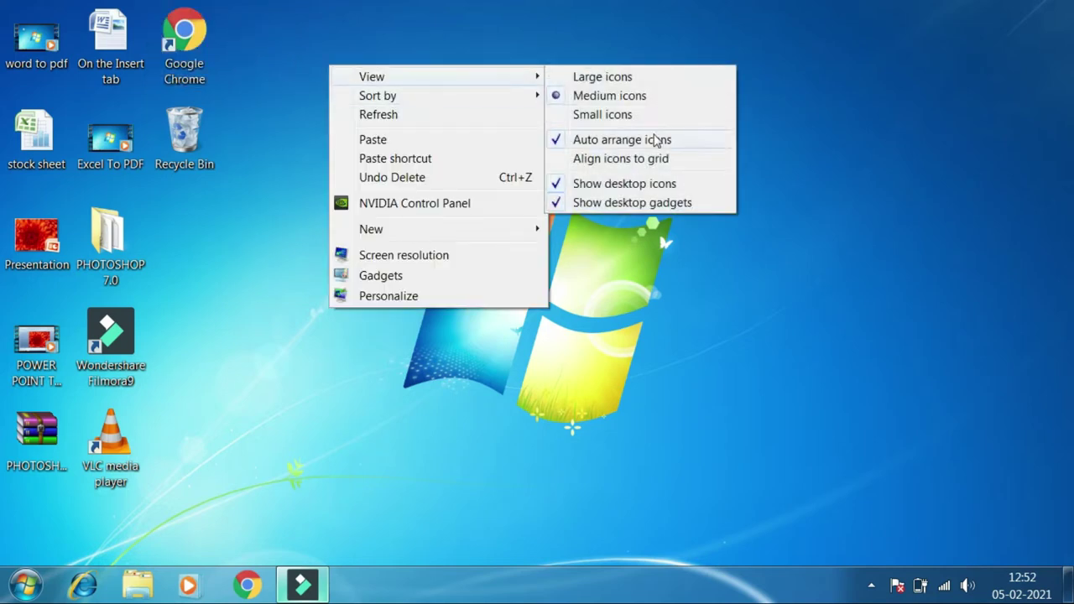
pyautogui.click(647, 139)
pyautogui.rightClick(378, 62)
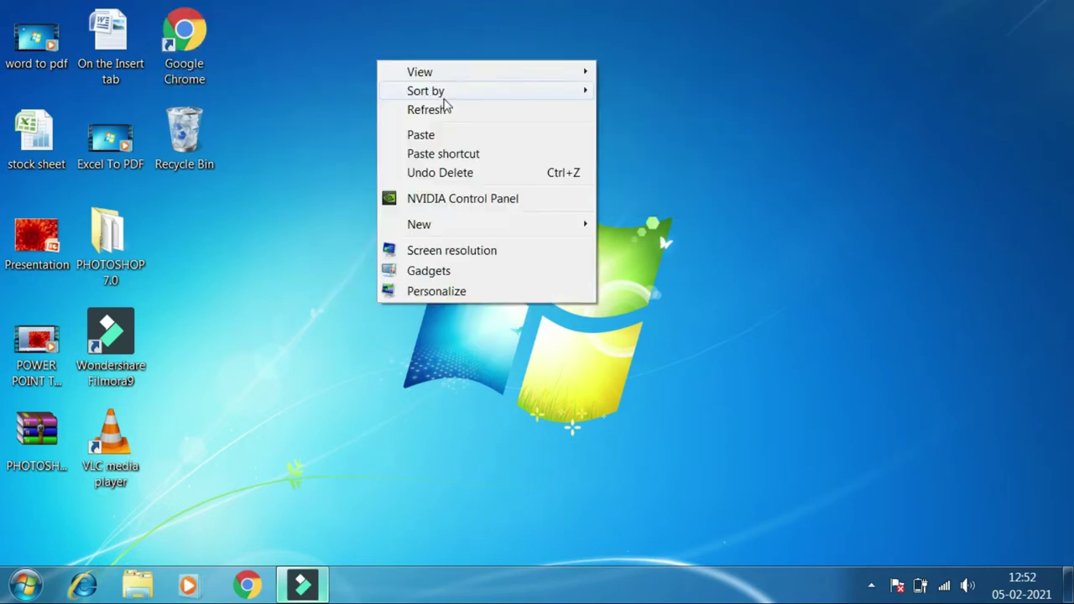
pyautogui.moveTo(445, 73)
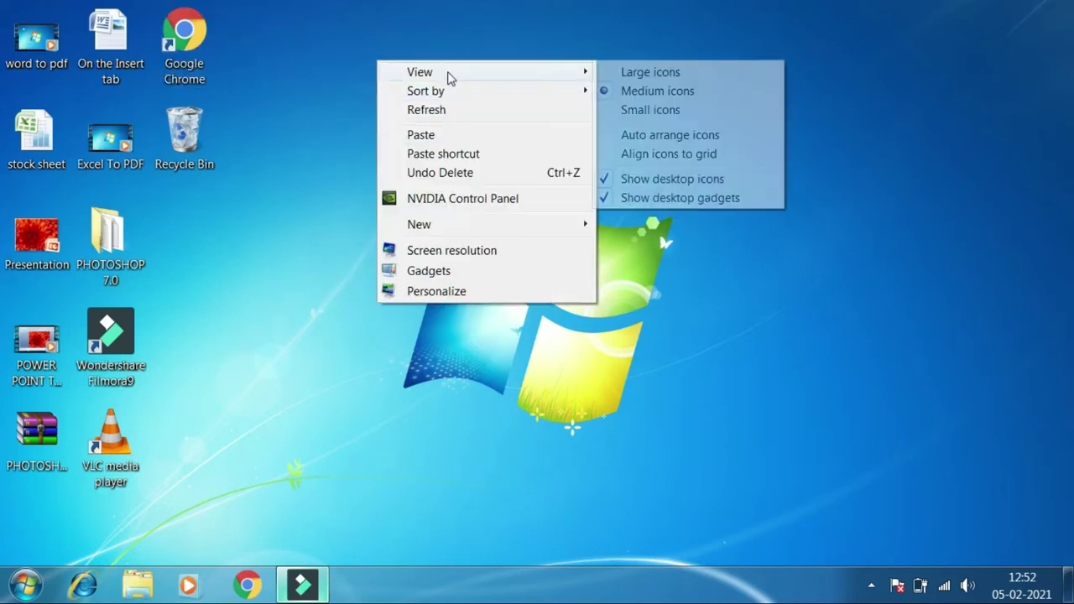
pyautogui.click(710, 156)
# Move the Google Chrome, PHOTOSHOP 7.0 and Wondershare Filmora9 icons slightly to the right, out of line with their columns
pyautogui.moveTo(150, 36); pyautogui.dragTo(225, 38)
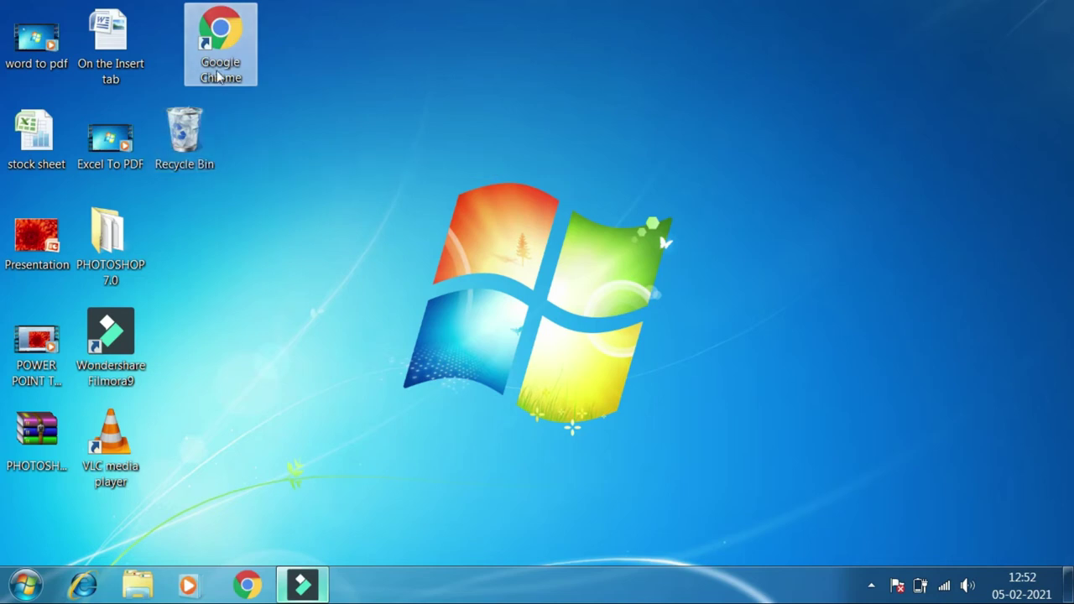
pyautogui.moveTo(122, 244); pyautogui.dragTo(159, 256)
pyautogui.moveTo(94, 340); pyautogui.dragTo(135, 363)
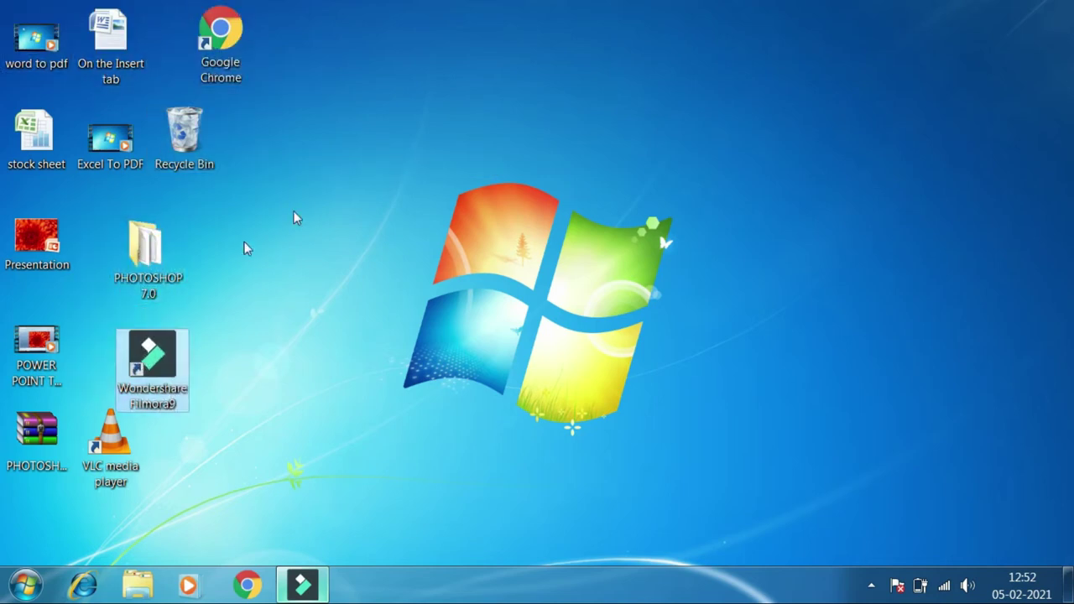
# Turn on aligning icons to the grid to snap the shifted desktop icons into place
pyautogui.rightClick(534, 49)
pyautogui.moveTo(602, 66)
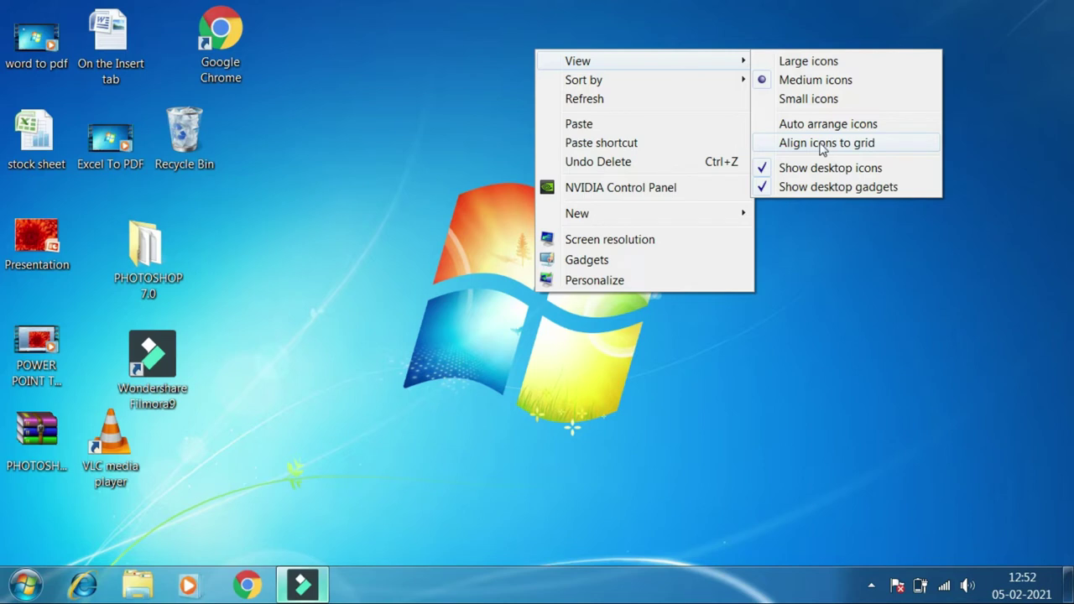
pyautogui.click(824, 144)
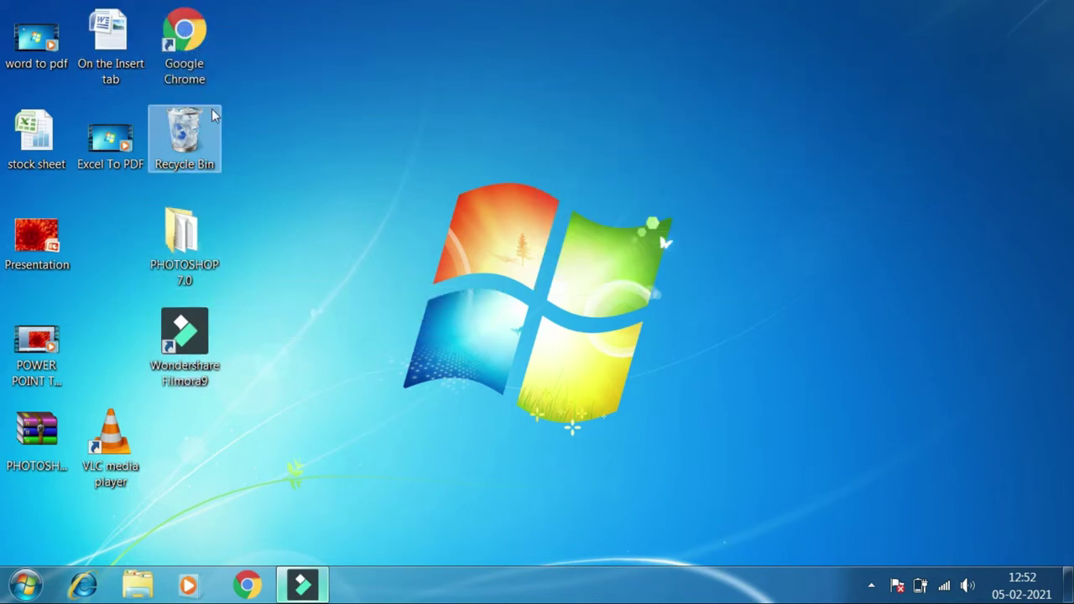
# Hide all the desktop icons and show them again
pyautogui.rightClick(366, 85)
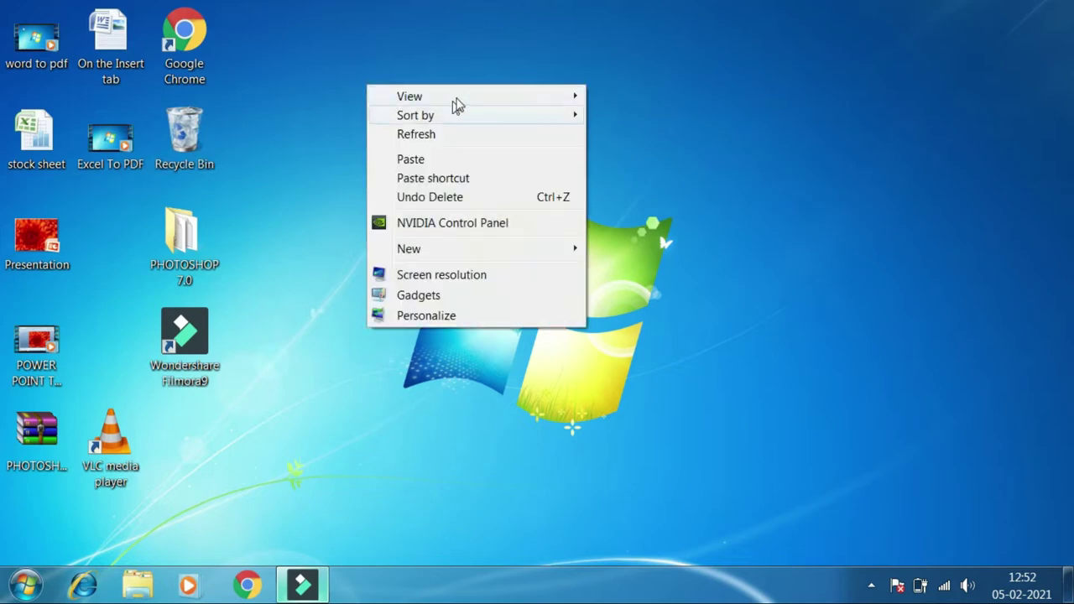
pyautogui.moveTo(458, 99)
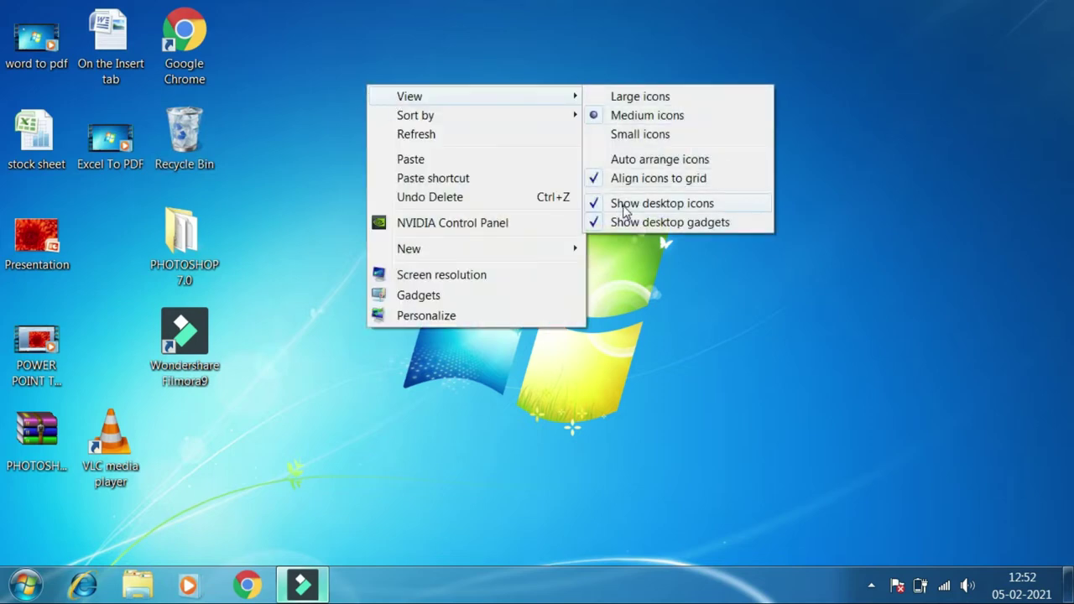
pyautogui.click(702, 205)
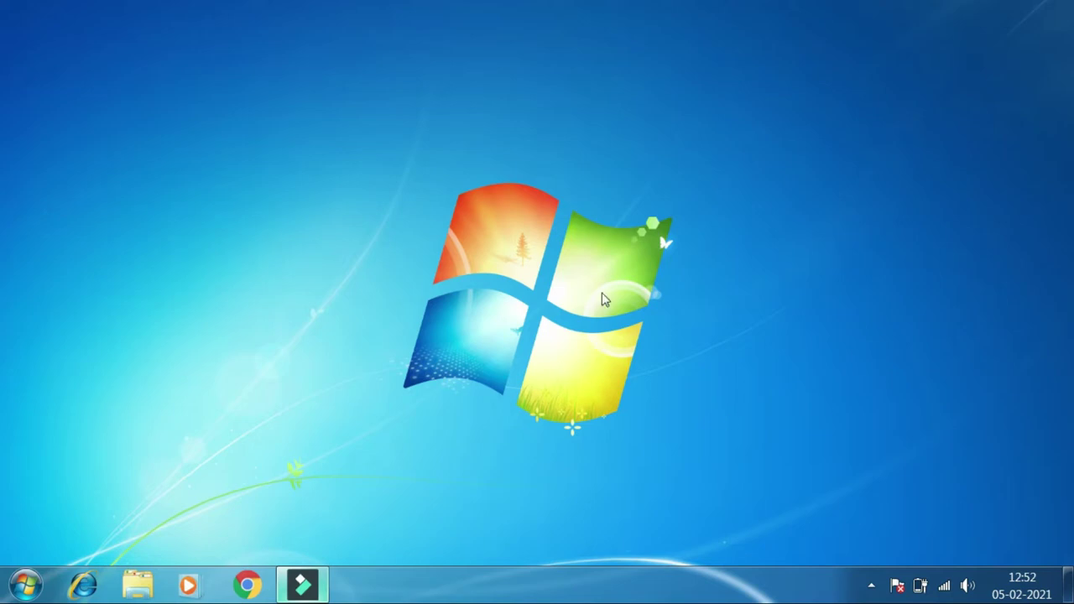
pyautogui.rightClick(622, 144)
pyautogui.moveTo(713, 155)
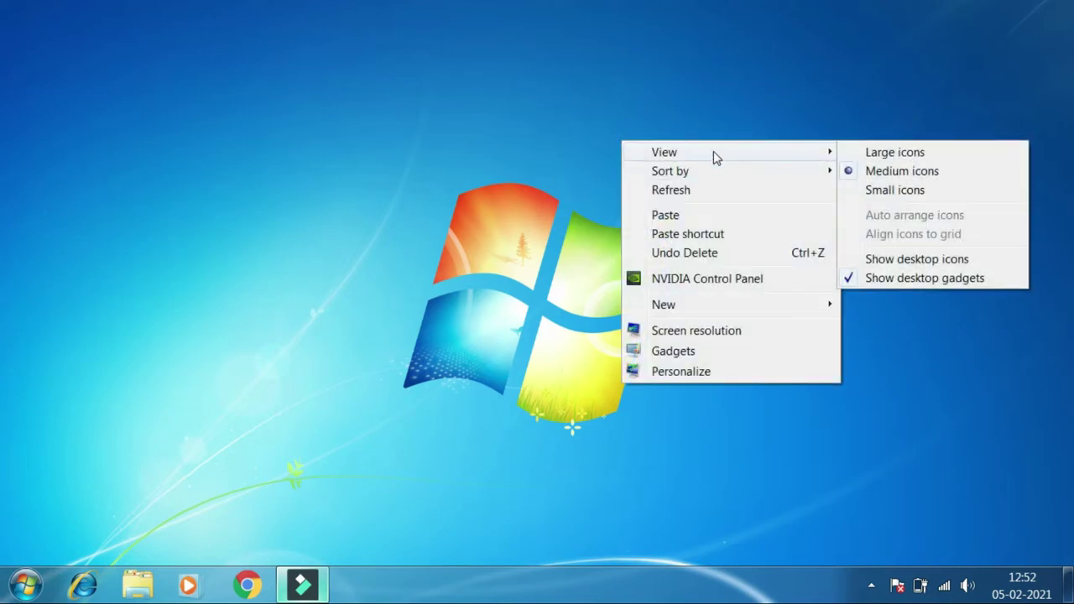
pyautogui.click(883, 261)
# Turn off the display of desktop gadgets and turn it back on
pyautogui.rightClick(540, 7)
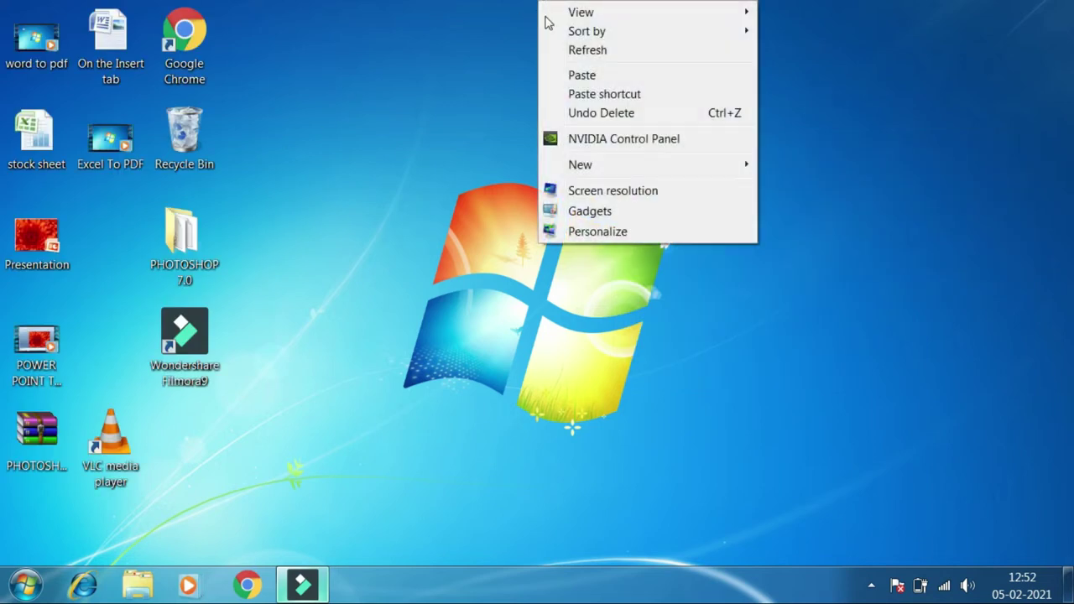
pyautogui.moveTo(626, 12)
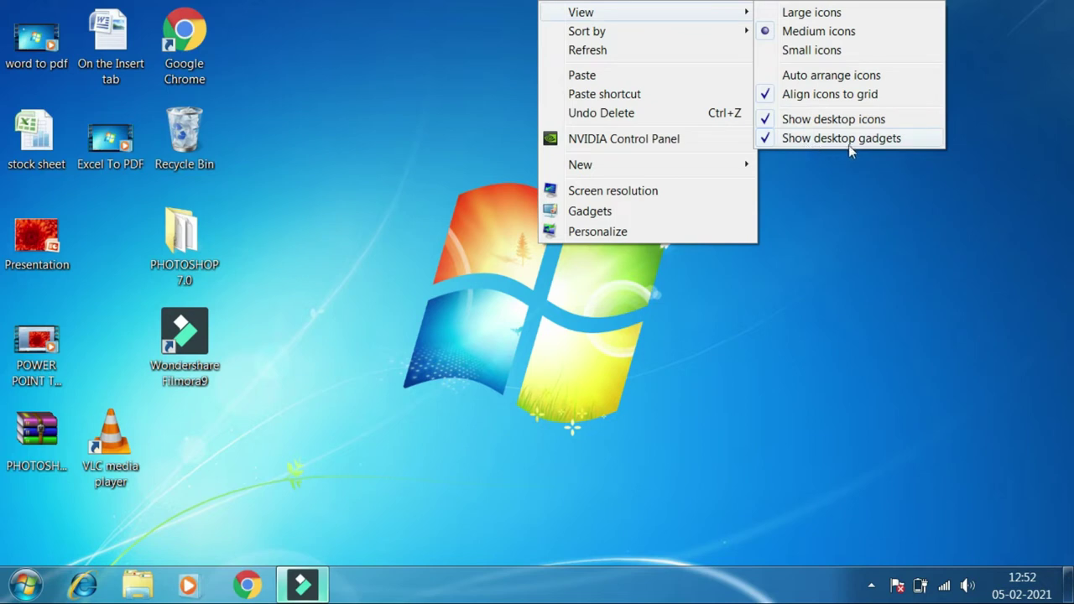
pyautogui.click(873, 142)
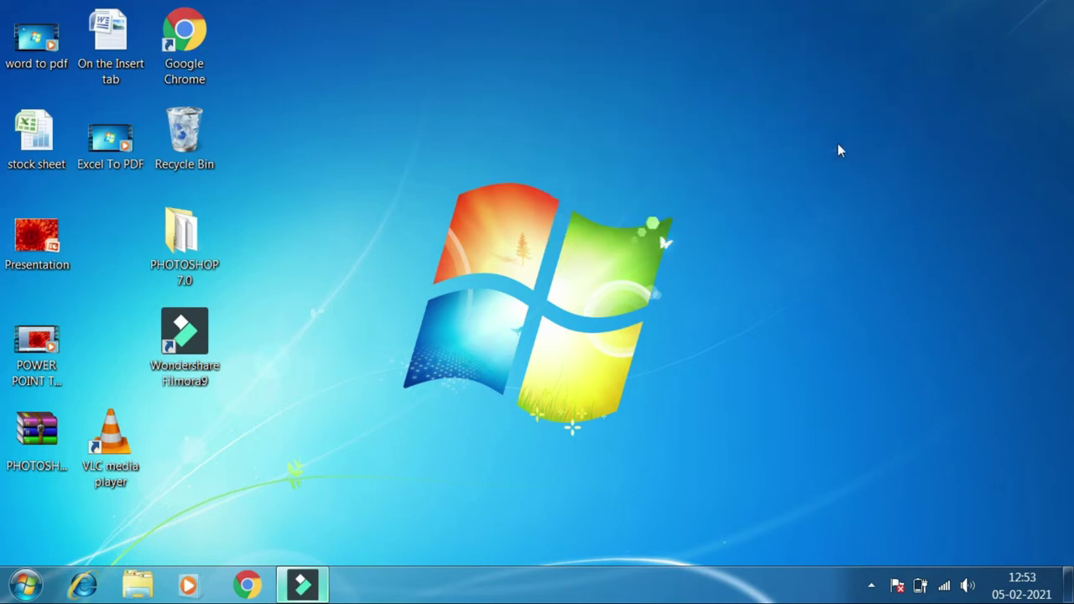
pyautogui.rightClick(678, 100)
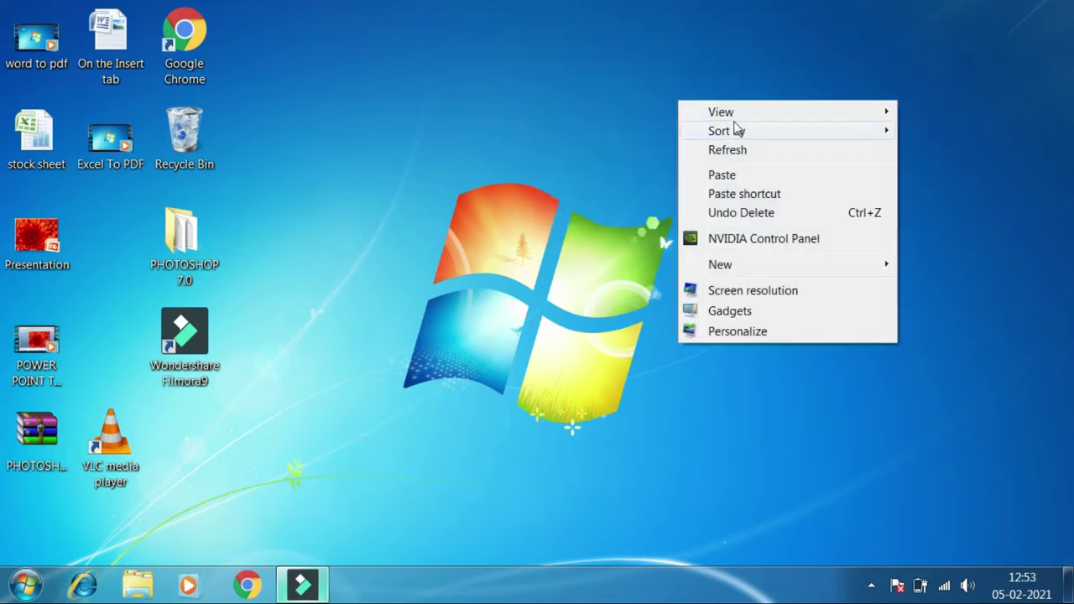
pyautogui.moveTo(730, 116)
pyautogui.click(584, 242)
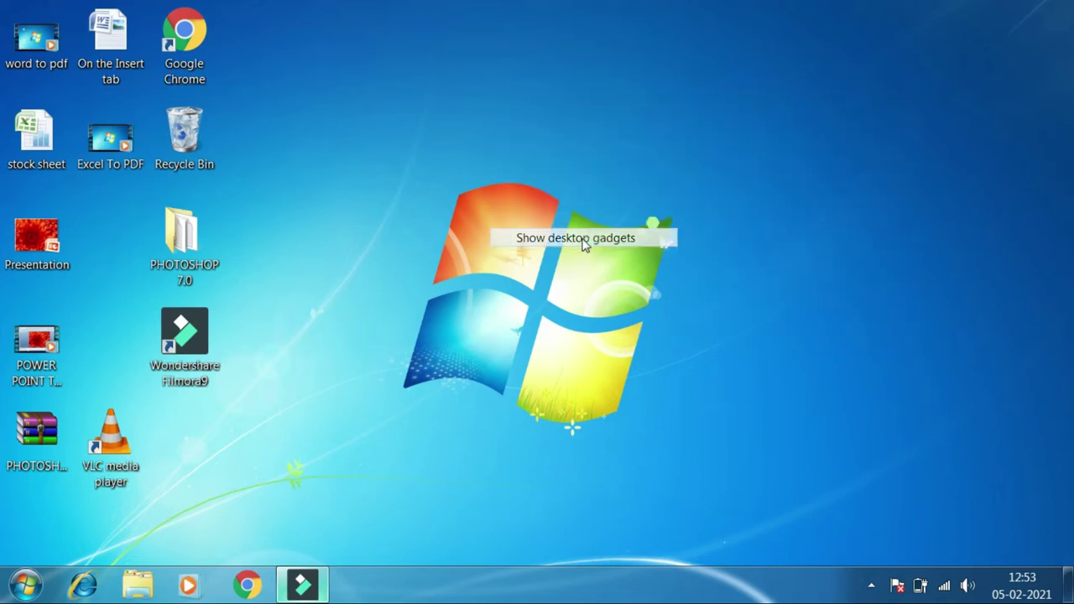
# Add the Clock and Calendar gadgets along the desktop's right side and close the gadget gallery
pyautogui.rightClick(706, 102)
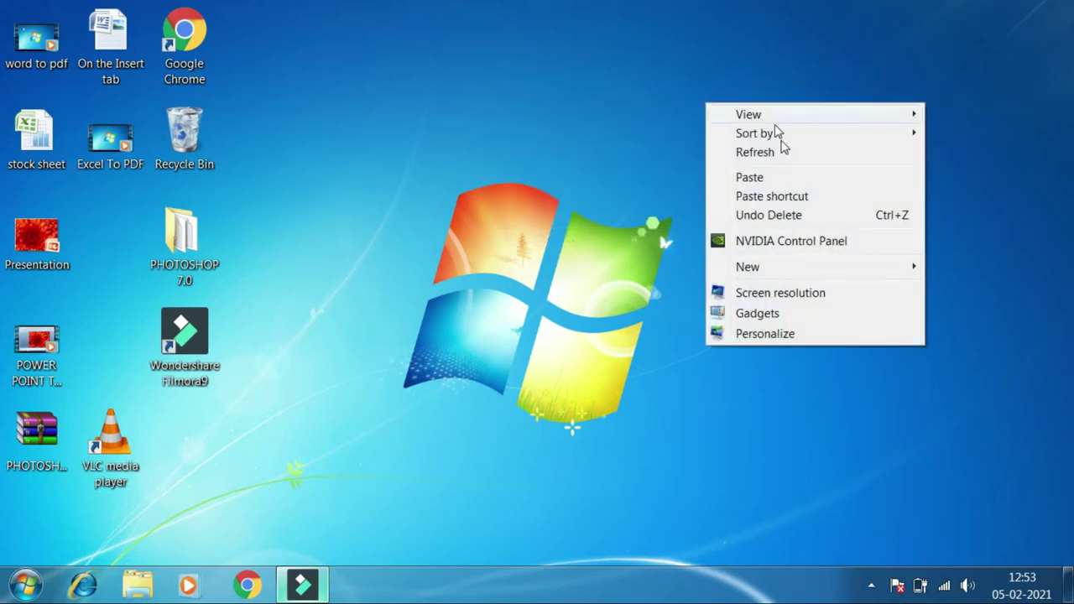
pyautogui.click(759, 314)
pyautogui.moveTo(427, 214); pyautogui.dragTo(897, 63)
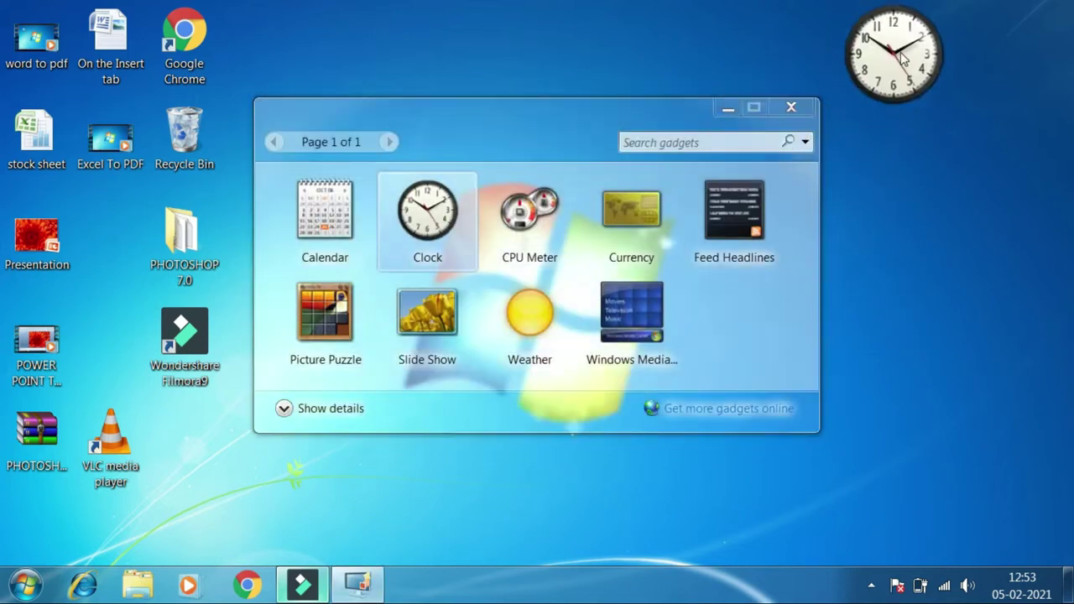
pyautogui.moveTo(332, 247); pyautogui.dragTo(923, 268)
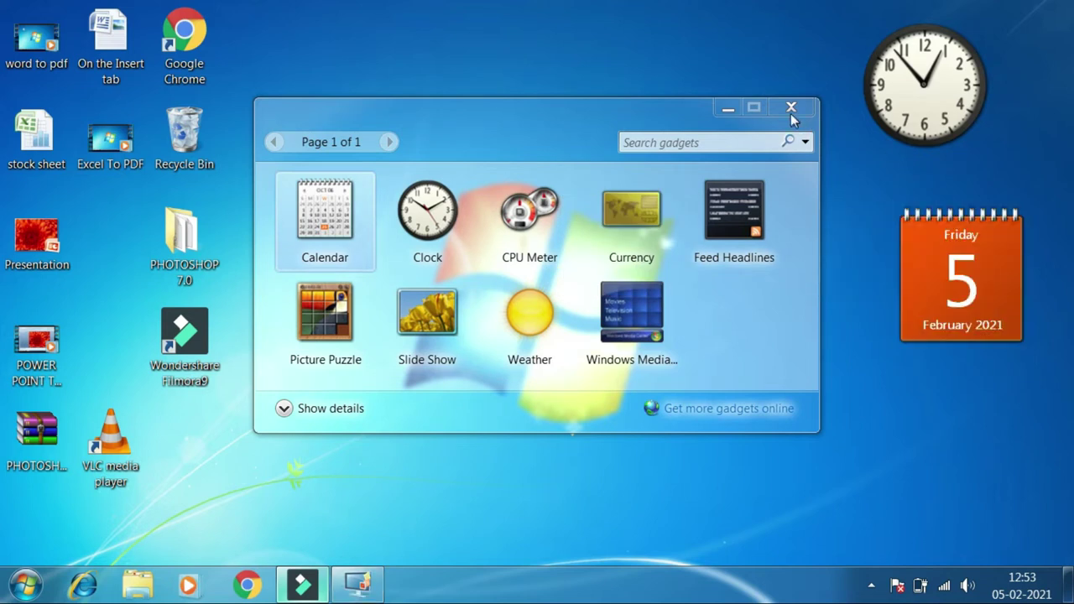
pyautogui.click(792, 107)
# Hide the Clock and Calendar desktop gadgets and show them again
pyautogui.rightClick(618, 95)
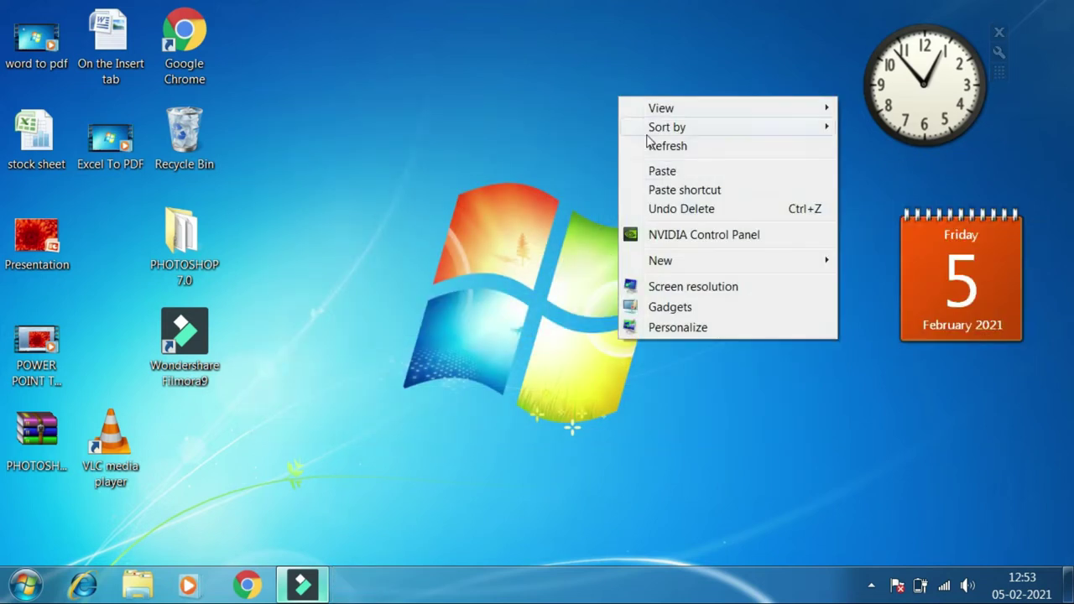
pyautogui.moveTo(688, 109)
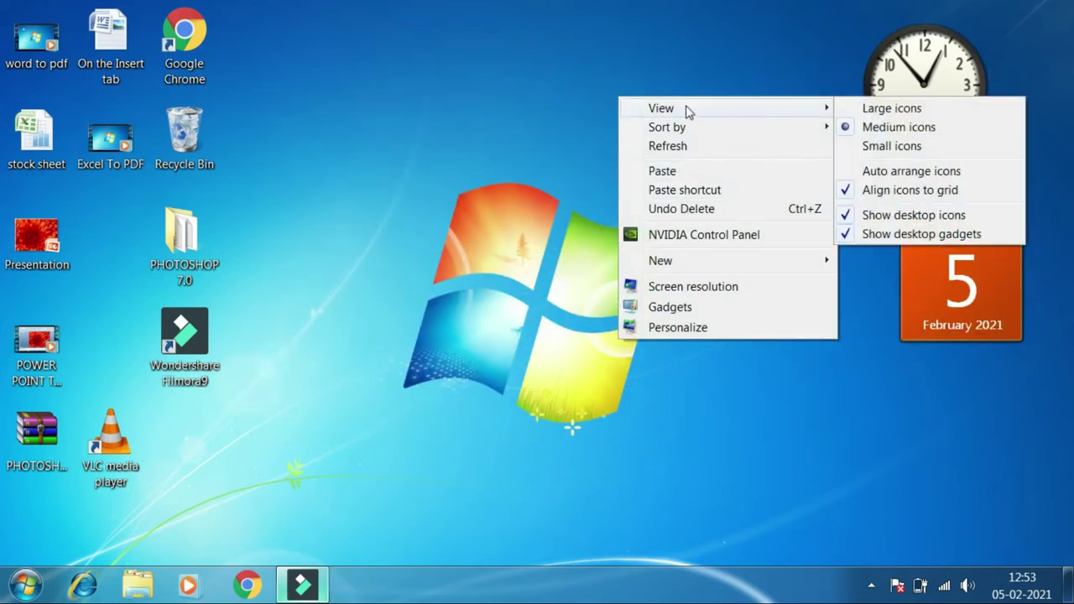
pyautogui.click(913, 234)
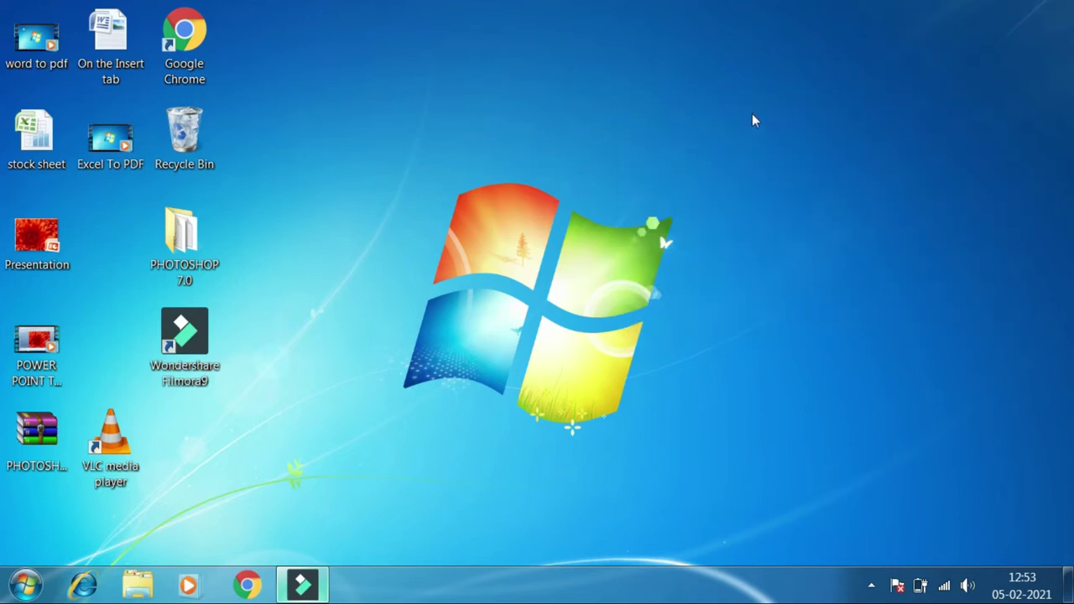
pyautogui.rightClick(710, 62)
pyautogui.moveTo(759, 74)
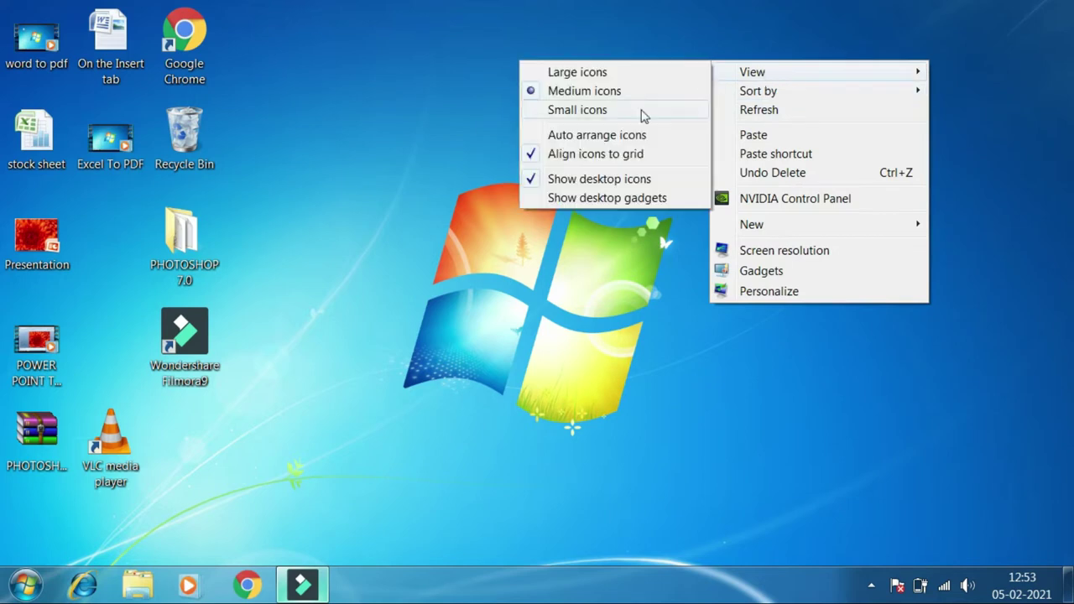
pyautogui.click(601, 199)
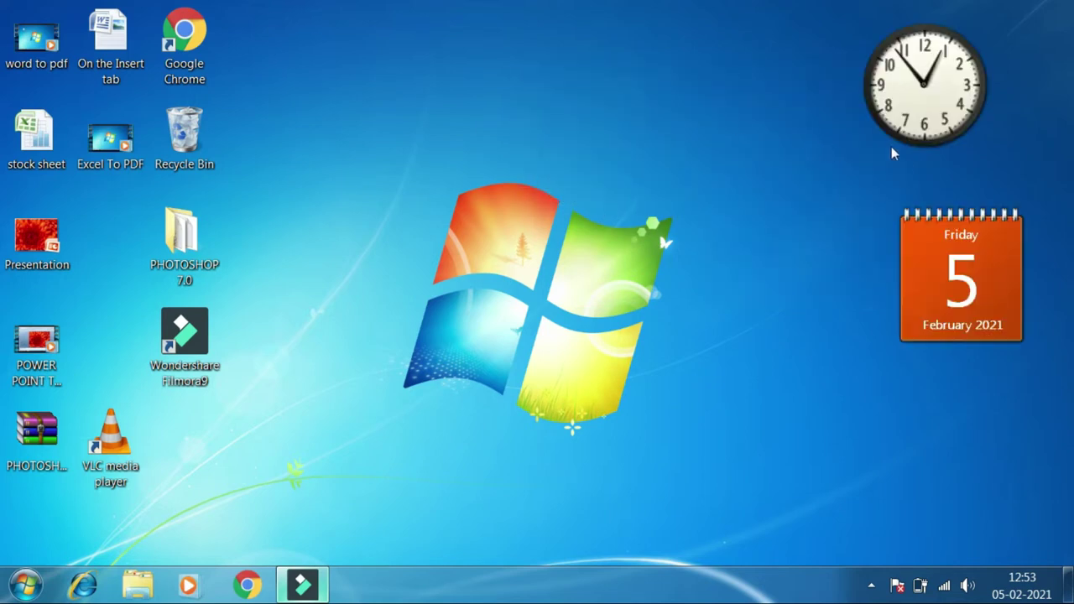
# Sort the desktop icons by name
pyautogui.rightClick(702, 98)
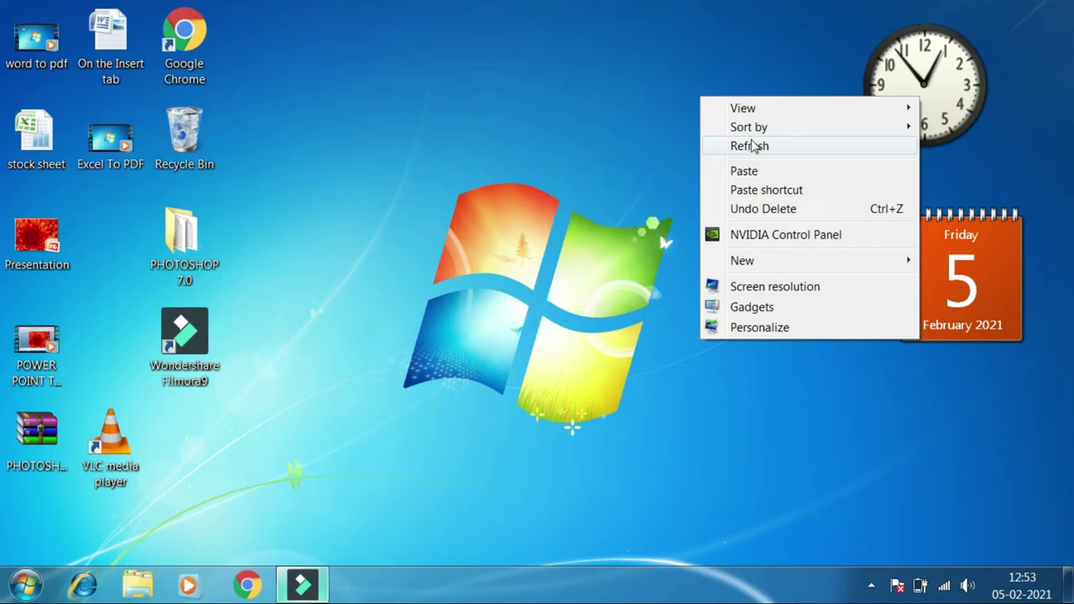
pyautogui.moveTo(758, 137)
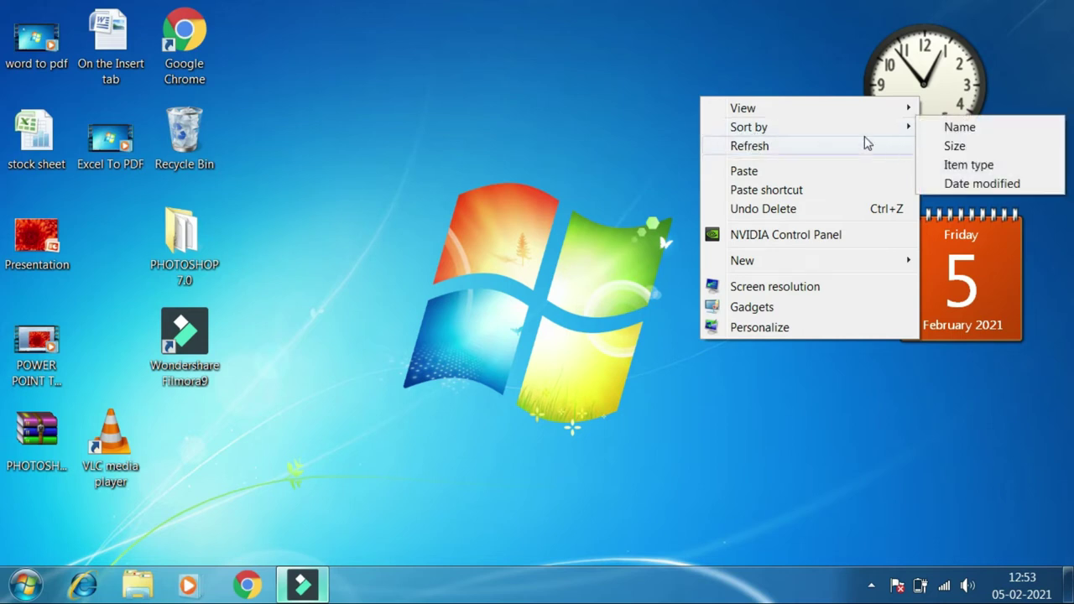
pyautogui.click(959, 128)
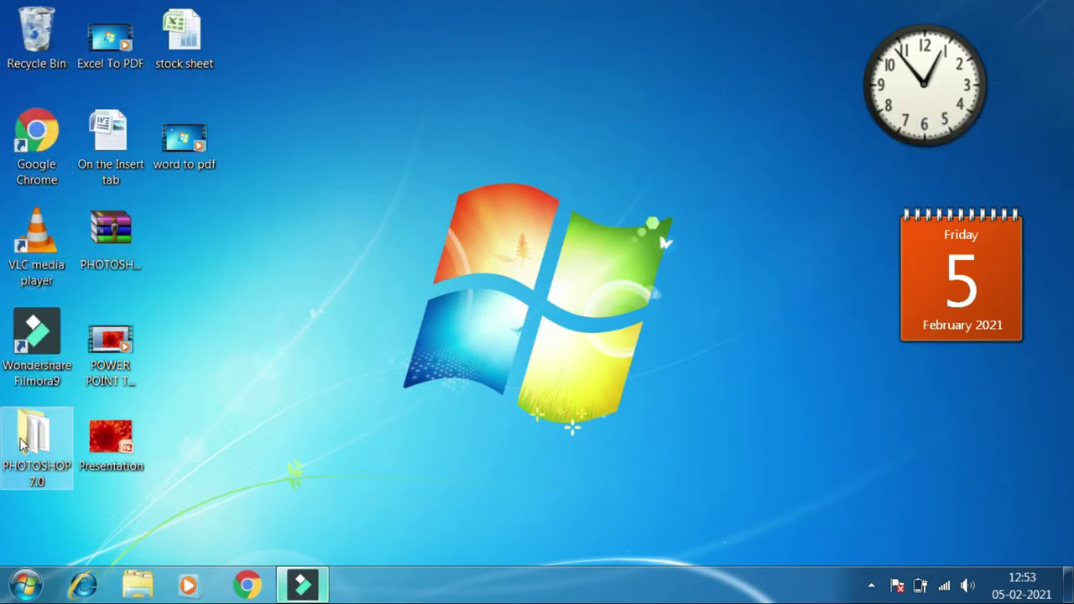
# Sort the desktop icons by size and check the file details of the first few items
pyautogui.rightClick(619, 38)
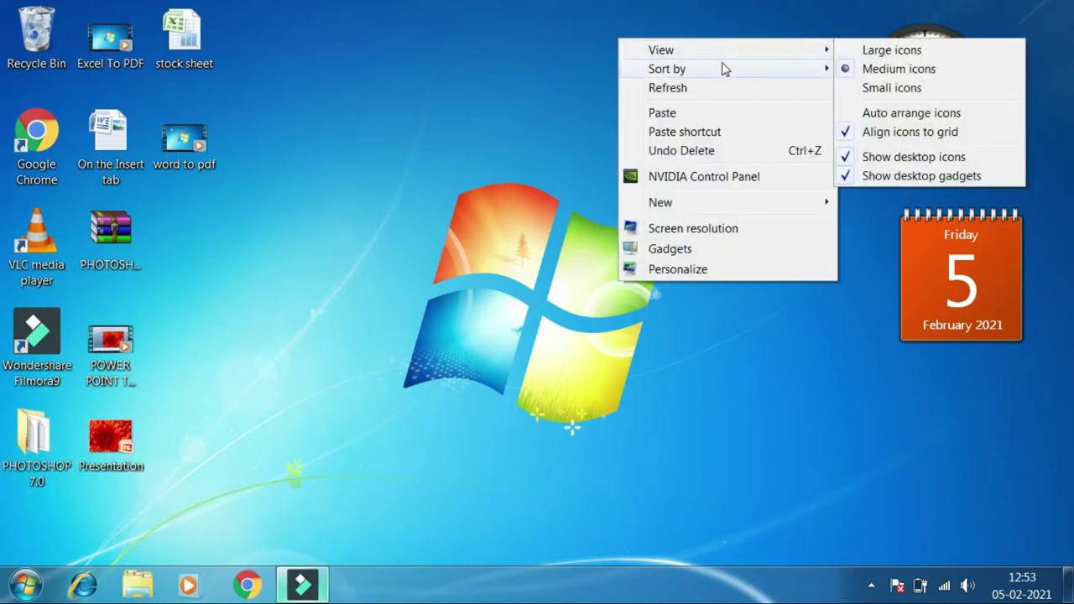
pyautogui.moveTo(703, 70)
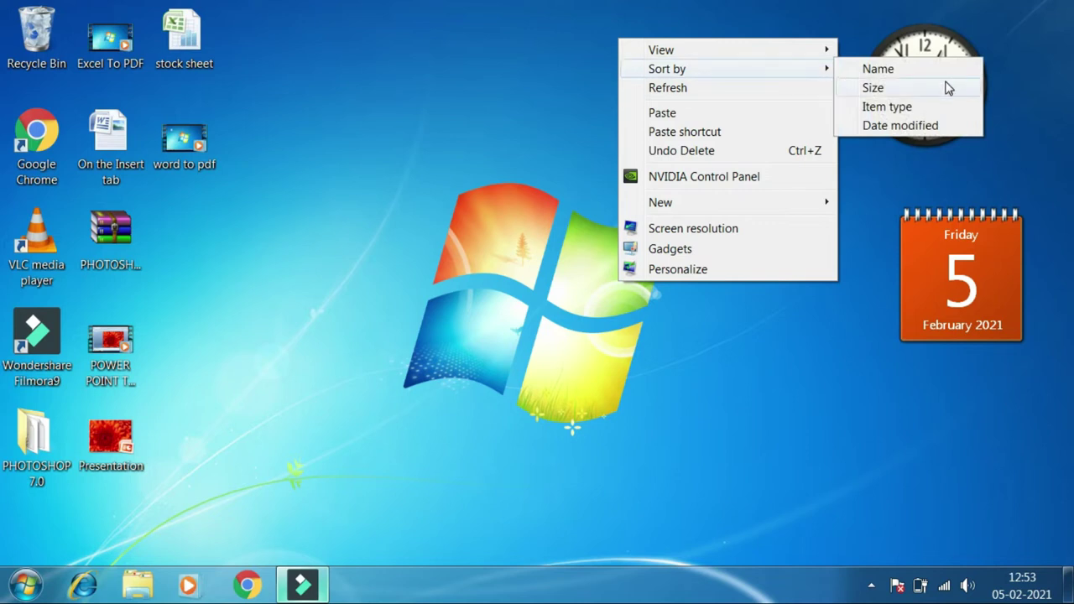
pyautogui.click(873, 88)
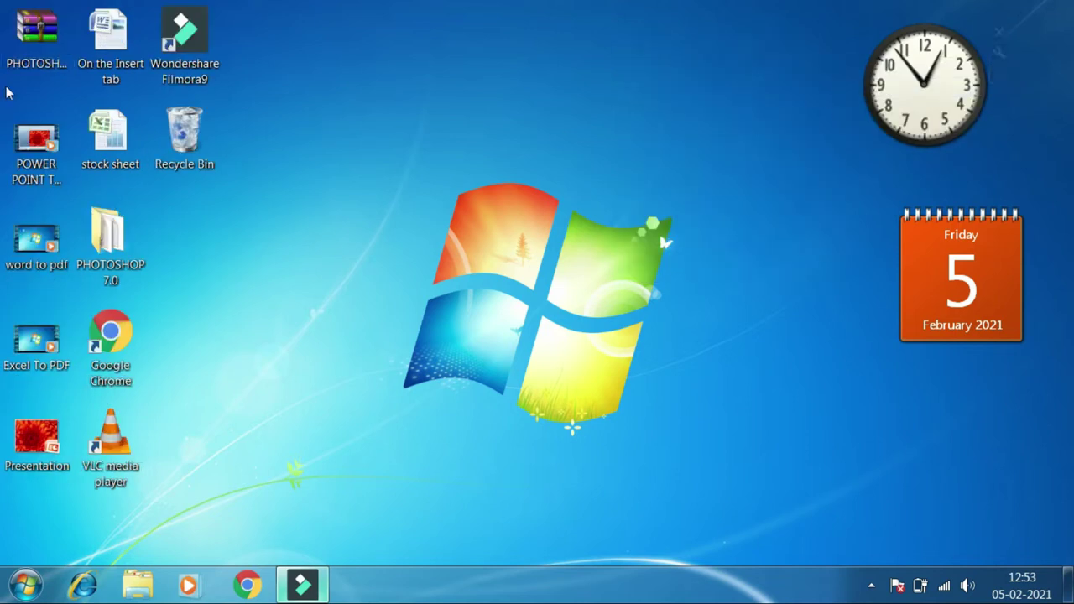
pyautogui.moveTo(22, 63)
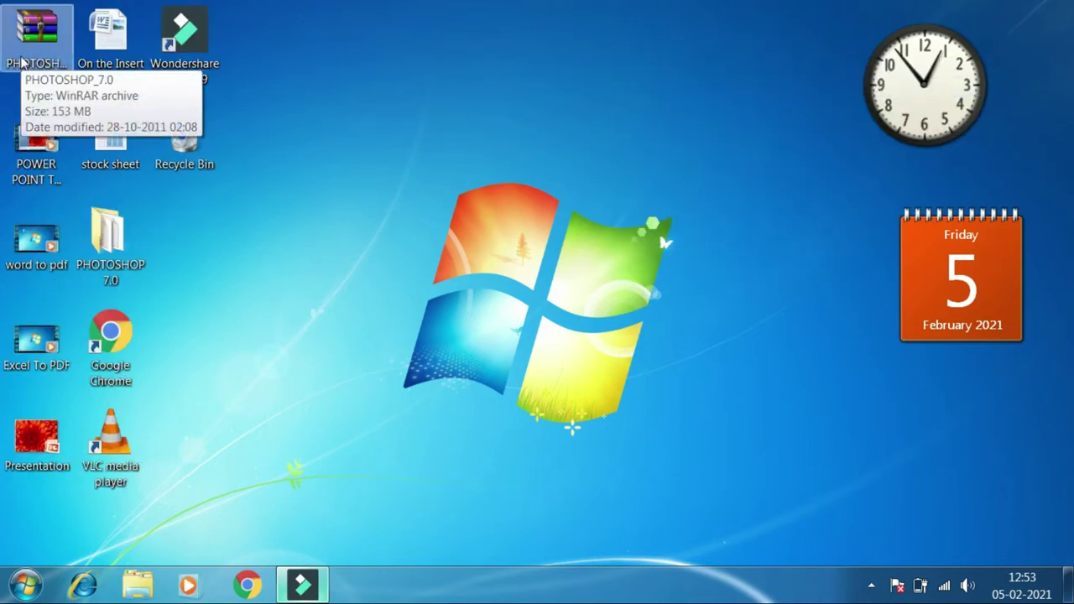
pyautogui.moveTo(32, 143)
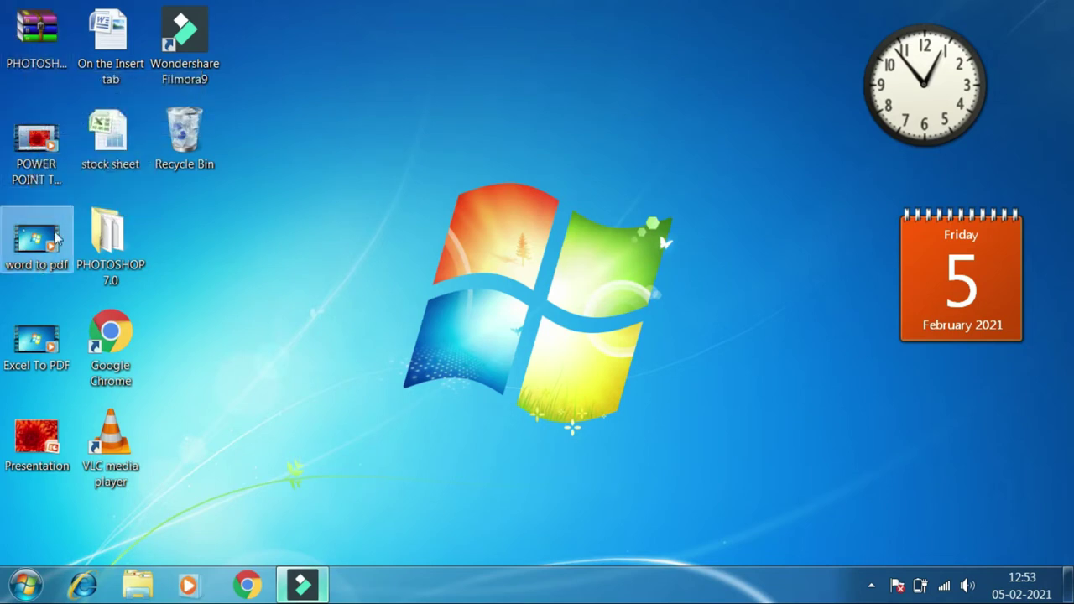
pyautogui.moveTo(41, 233)
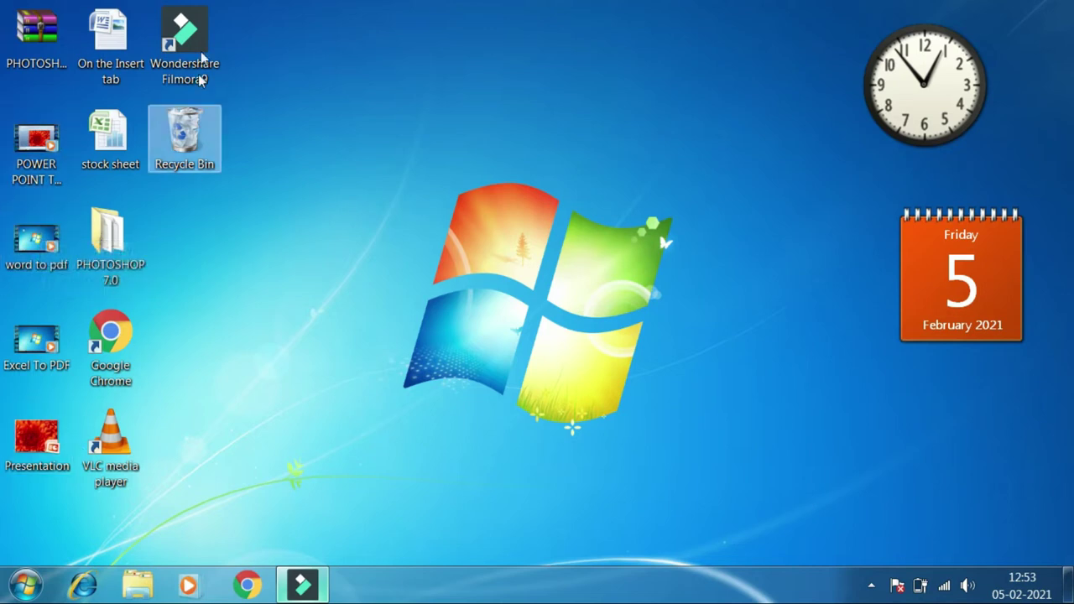
# Sort the desktop icons by item type, and re-sort them by date modified
pyautogui.rightClick(450, 3)
pyautogui.moveTo(511, 32)
pyautogui.click(723, 71)
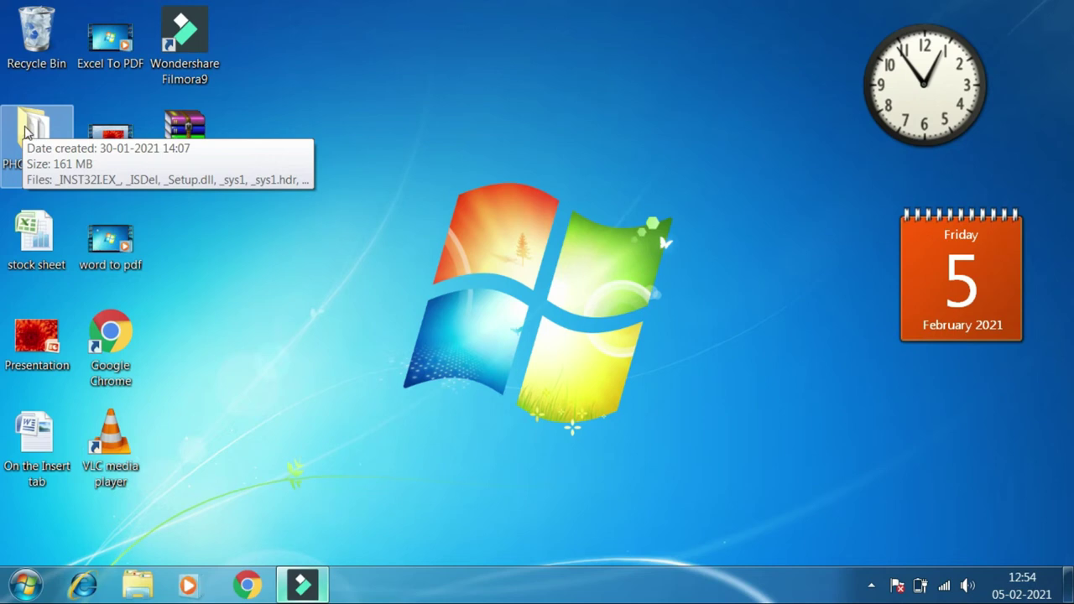
pyautogui.moveTo(45, 220)
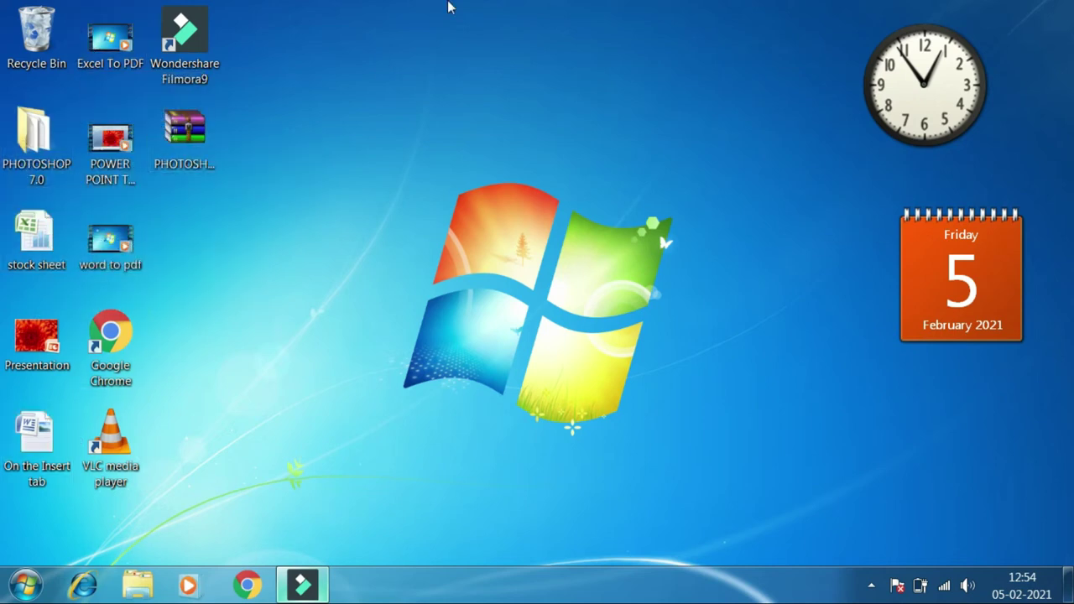
pyautogui.rightClick(458, 36)
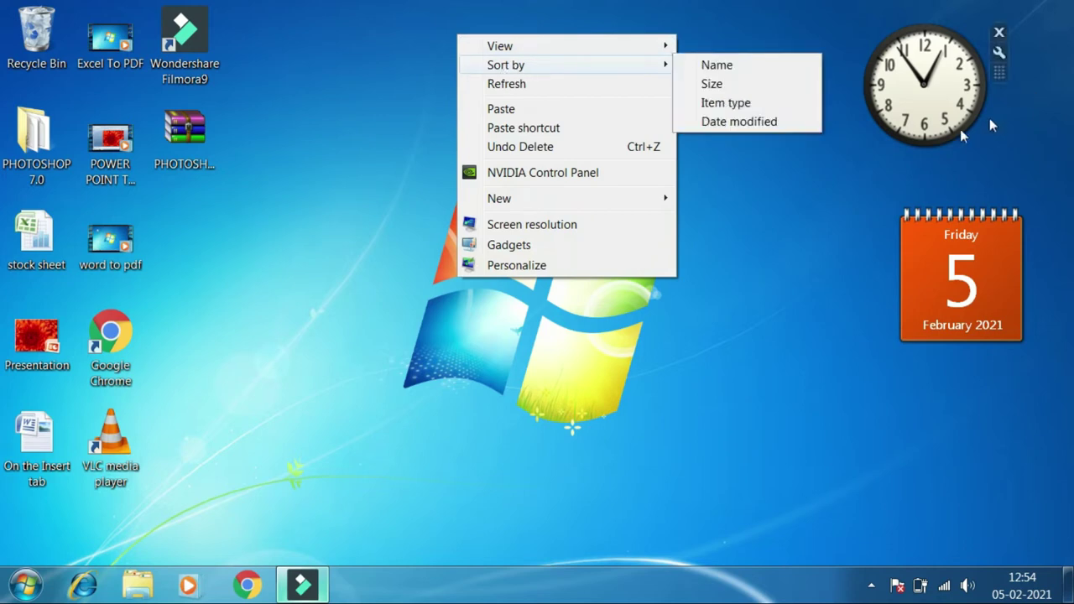
pyautogui.click(749, 124)
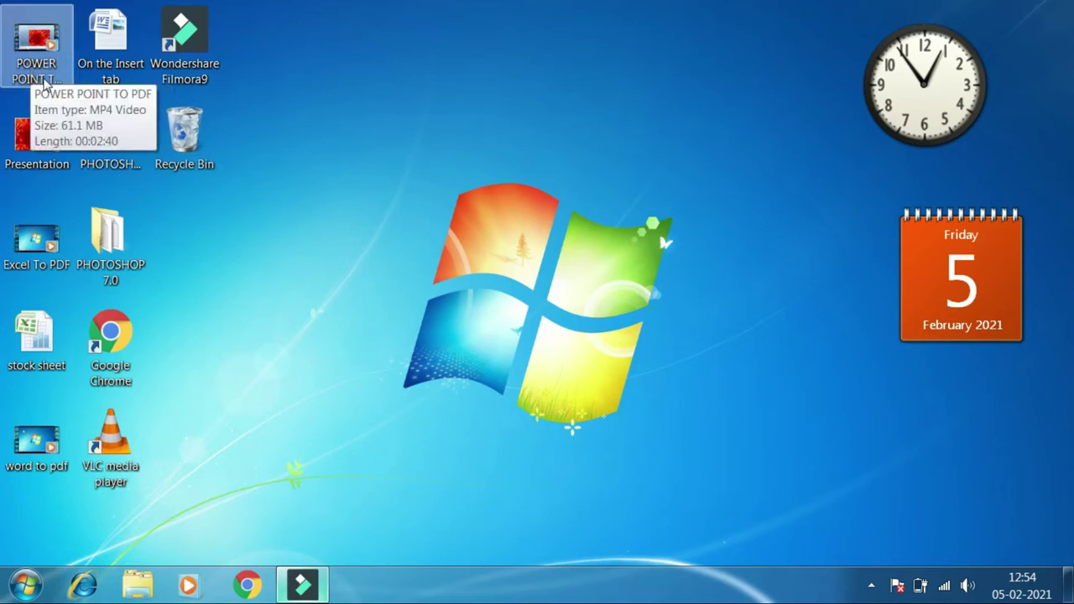
# Refresh the desktop several times in a row
pyautogui.rightClick(420, 46)
pyautogui.click(542, 96)
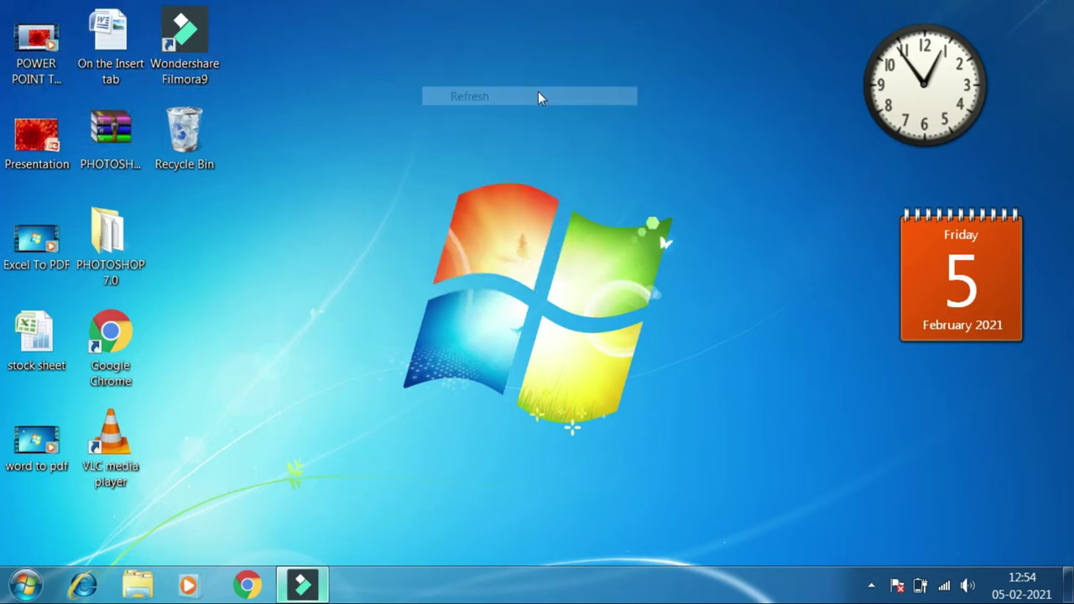
pyautogui.rightClick(489, 51)
pyautogui.click(556, 101)
pyautogui.rightClick(539, 47)
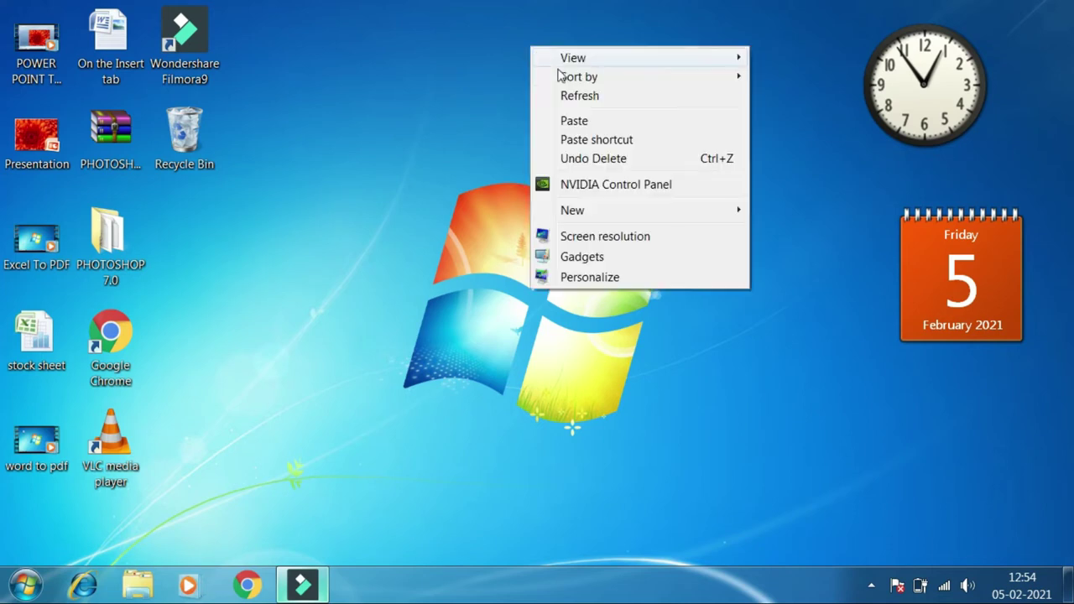
pyautogui.click(569, 96)
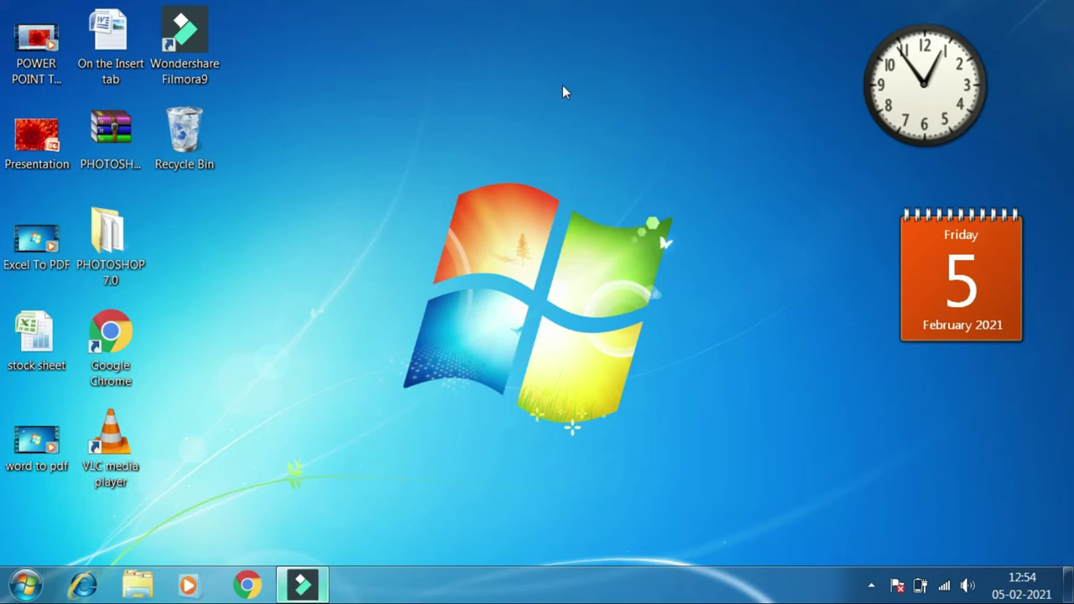
pyautogui.rightClick(562, 85)
pyautogui.click(601, 136)
pyautogui.rightClick(595, 48)
pyautogui.click(638, 103)
pyautogui.rightClick(629, 87)
pyautogui.click(672, 141)
pyautogui.rightClick(663, 77)
pyautogui.click(702, 128)
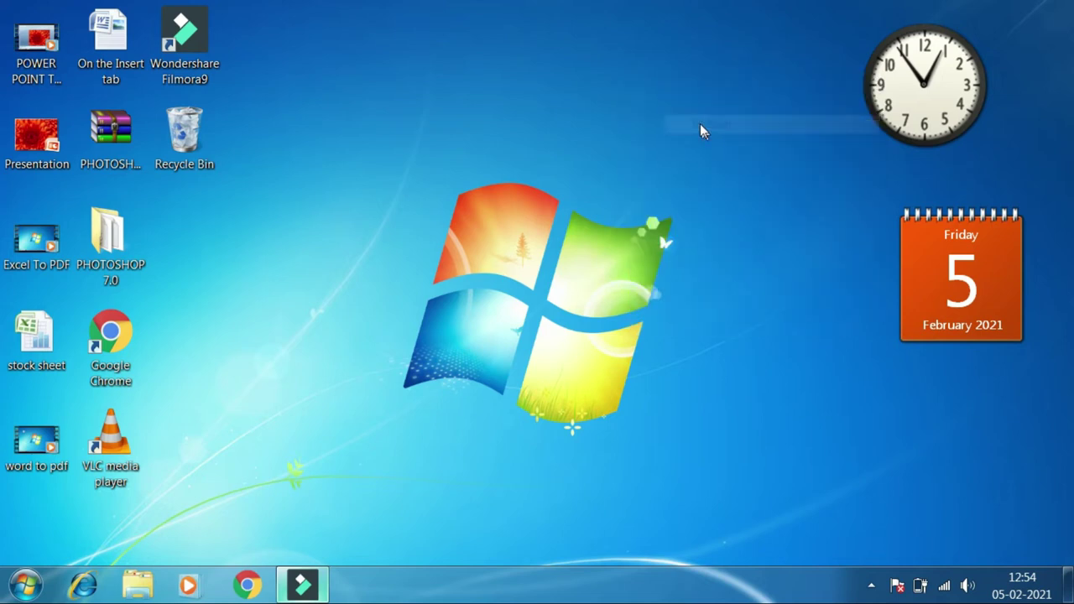
pyautogui.rightClick(694, 82)
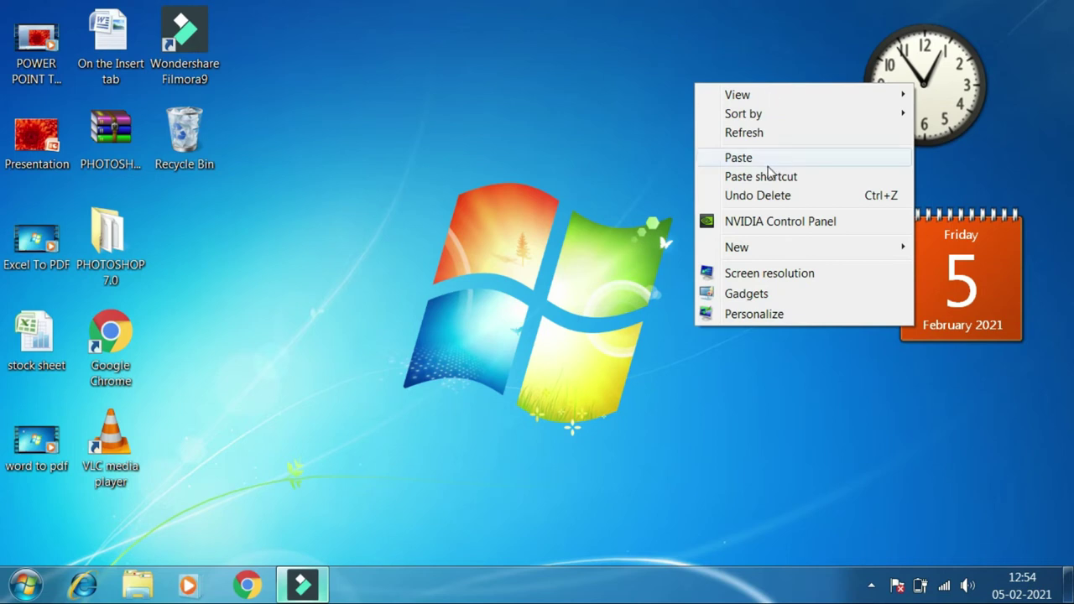
pyautogui.click(970, 63)
pyautogui.rightClick(970, 63)
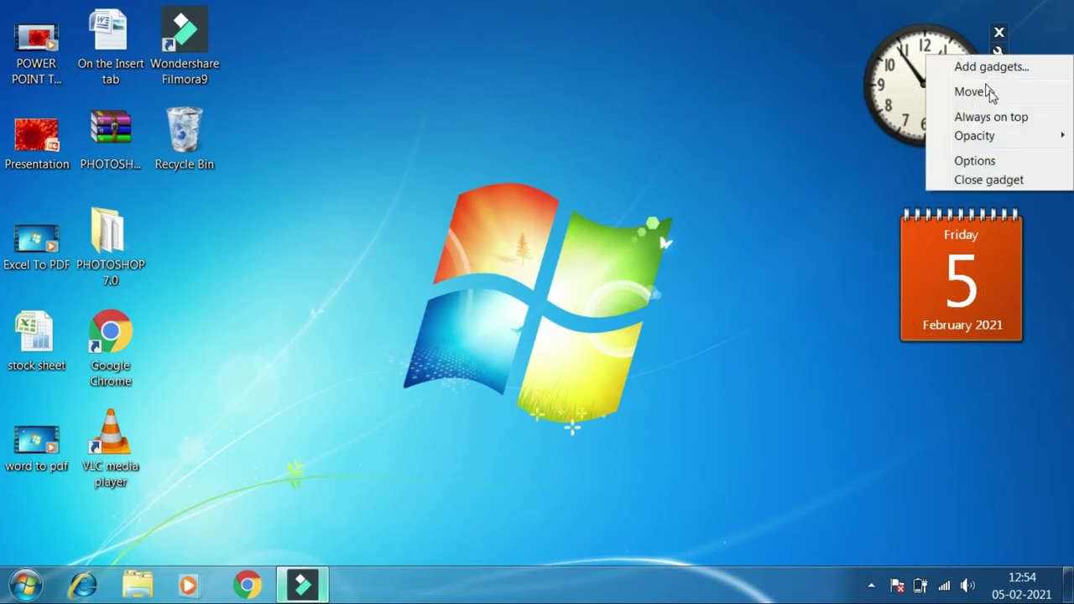
pyautogui.rightClick(110, 225)
pyautogui.click(252, 147)
# Copy the word to pdf video and paste it as a shortcut on the empty upper part of the desktop
pyautogui.rightClick(29, 429)
pyautogui.click(70, 329)
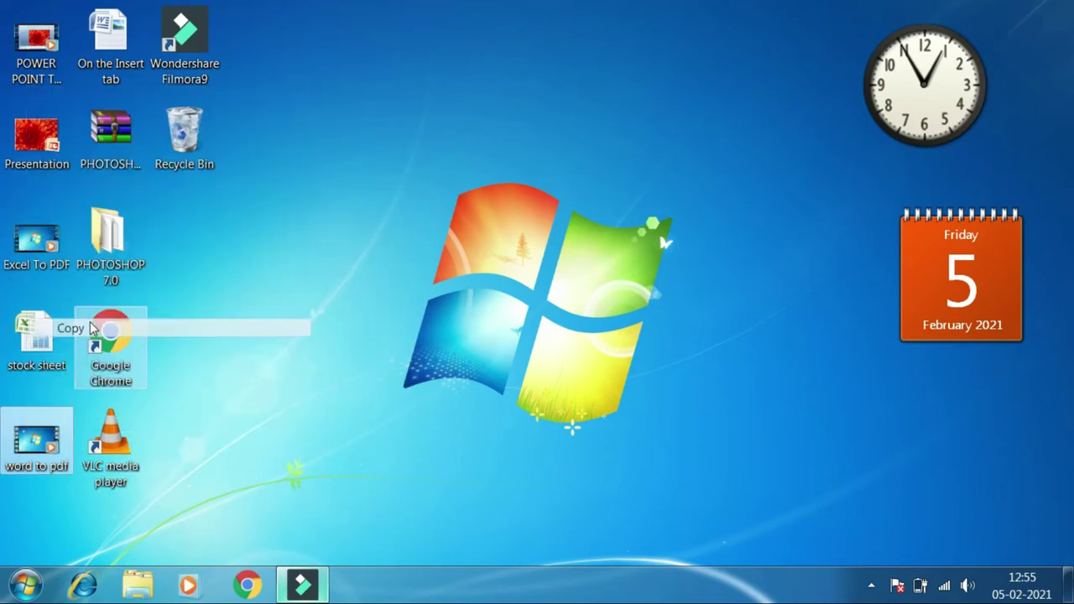
pyautogui.rightClick(587, 62)
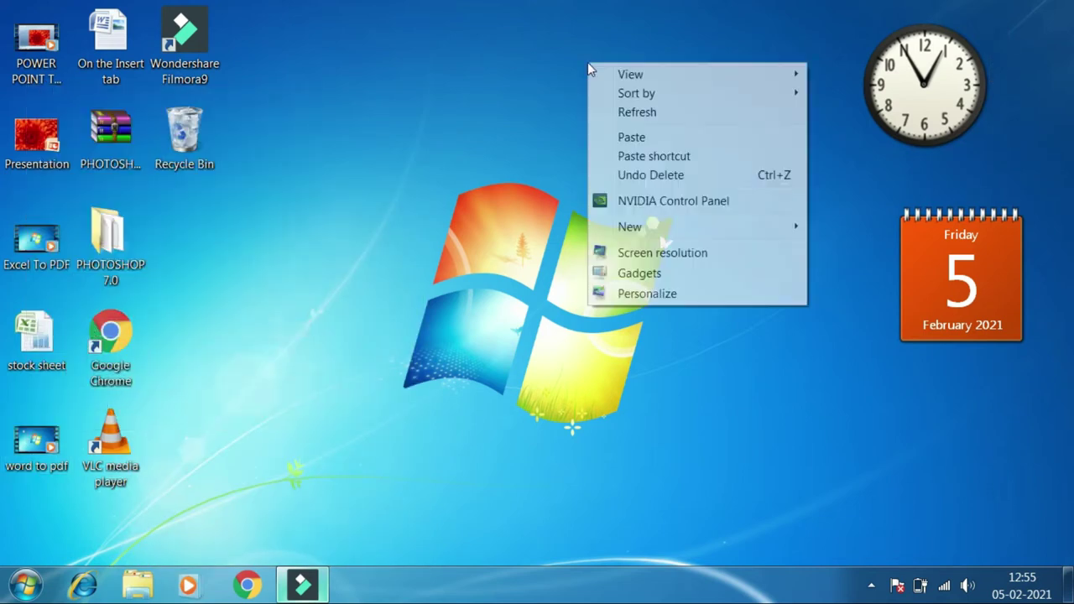
pyautogui.click(677, 158)
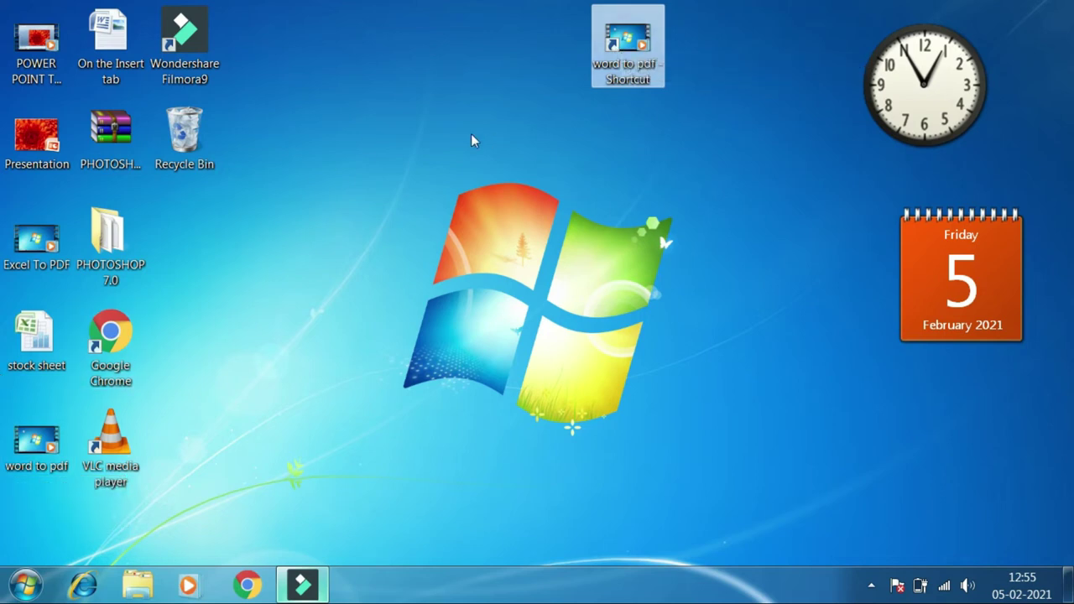
# Undo the last deletion so the gfhg briefcase is restored to the desktop
pyautogui.rightClick(694, 92)
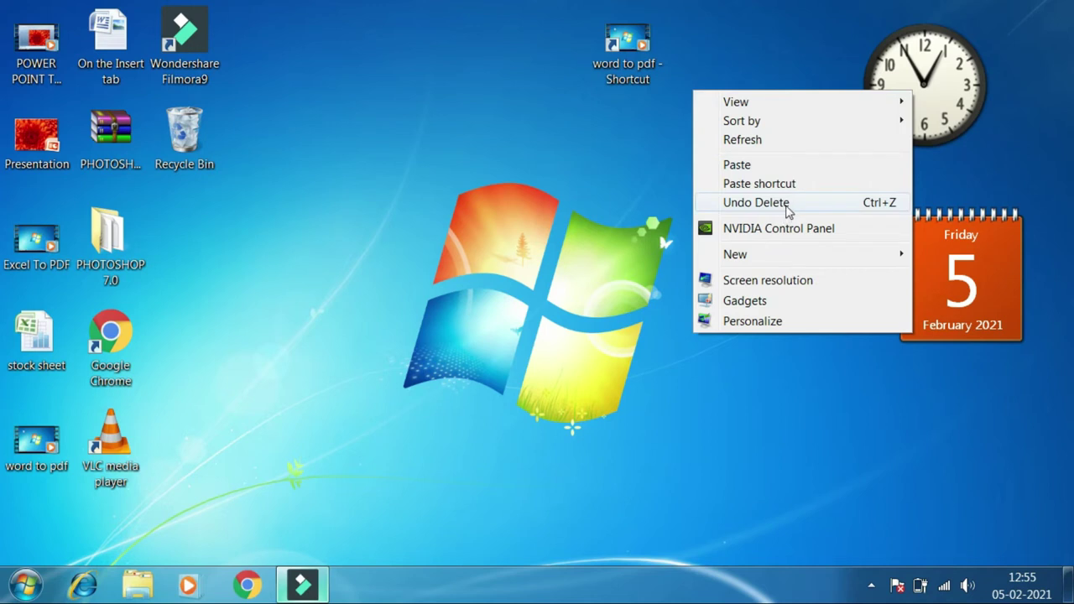
pyautogui.click(783, 204)
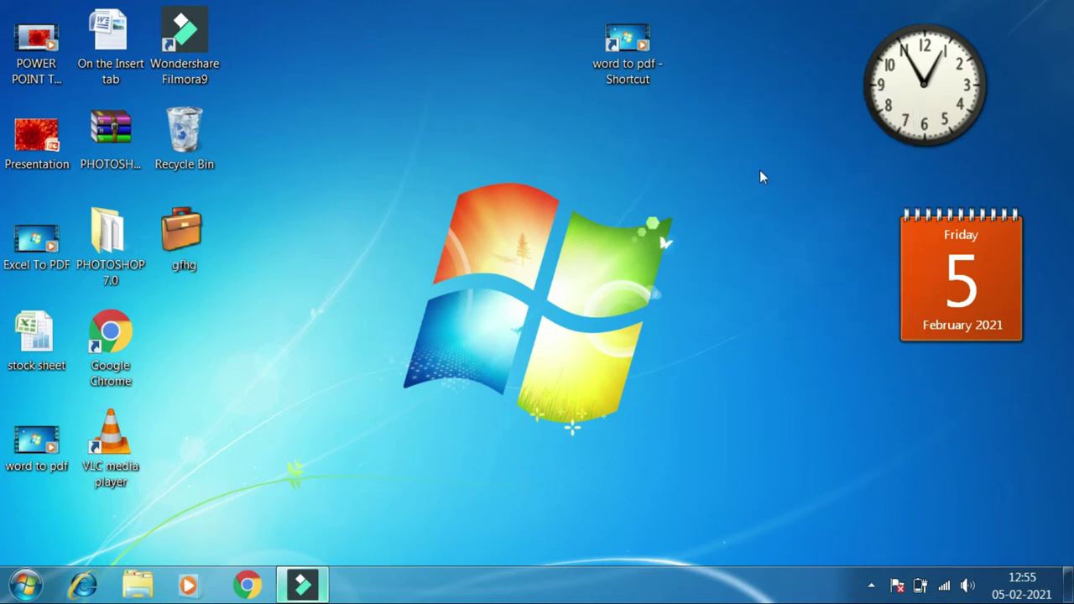
pyautogui.rightClick(756, 99)
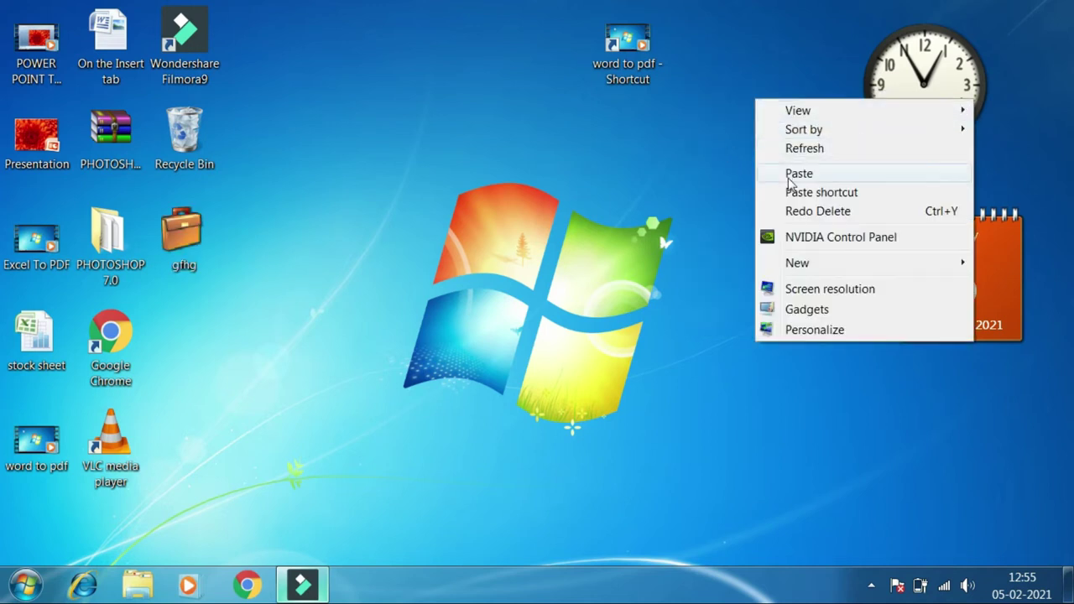
# Delete the word to pdf shortcut to the Recycle Bin and undo that deletion
pyautogui.click(621, 64)
pyautogui.rightClick(631, 46)
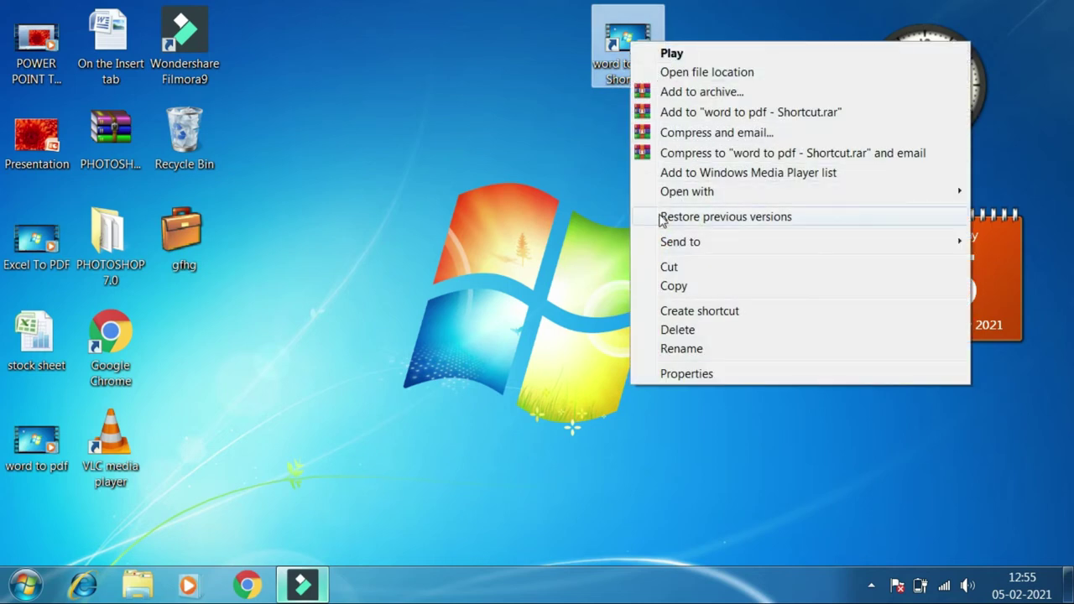
pyautogui.click(681, 330)
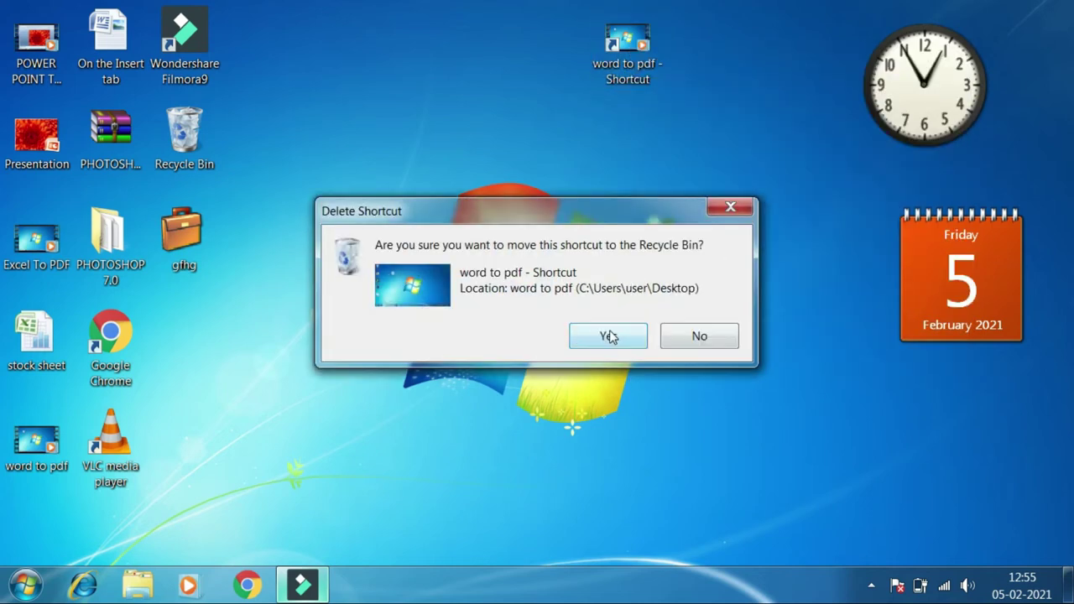
pyautogui.click(609, 335)
pyautogui.rightClick(674, 38)
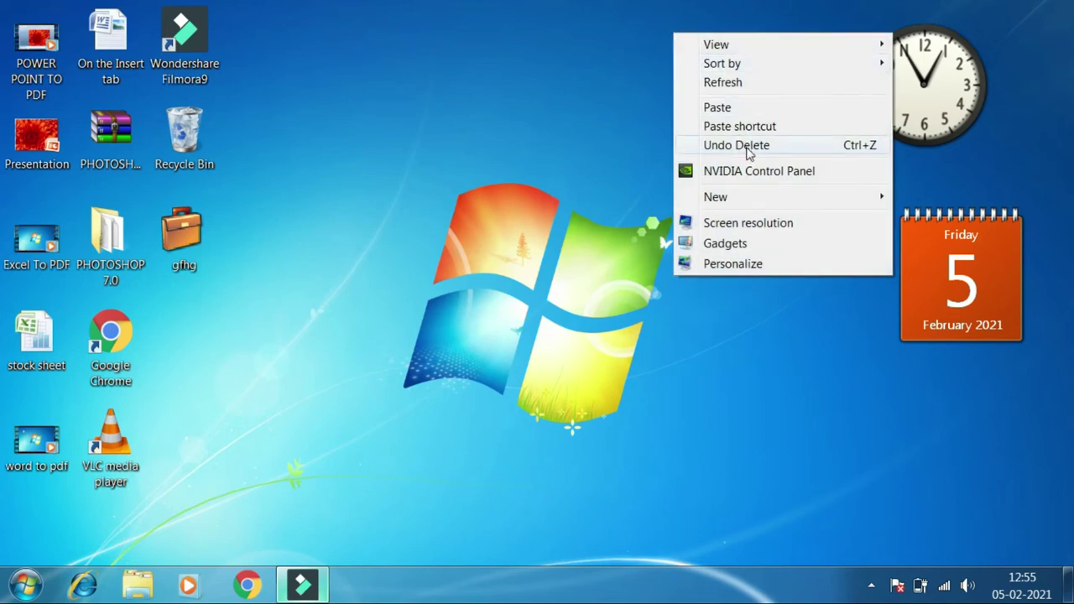
pyautogui.click(747, 147)
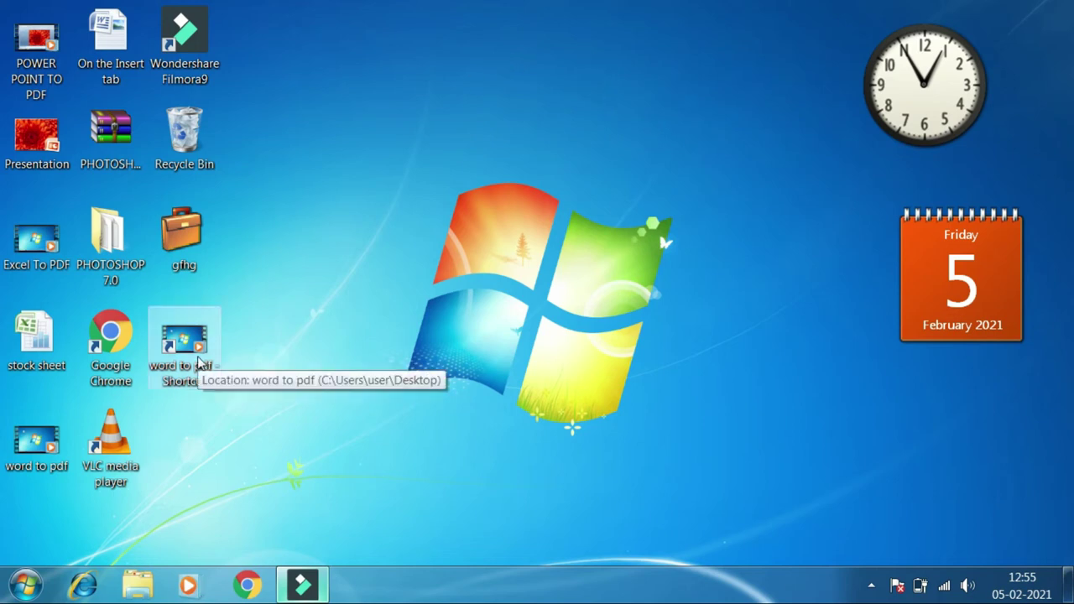
# View the Change resolution and Adjust image settings with preview pages in the NVIDIA Control Panel, and close it
pyautogui.rightClick(449, 97)
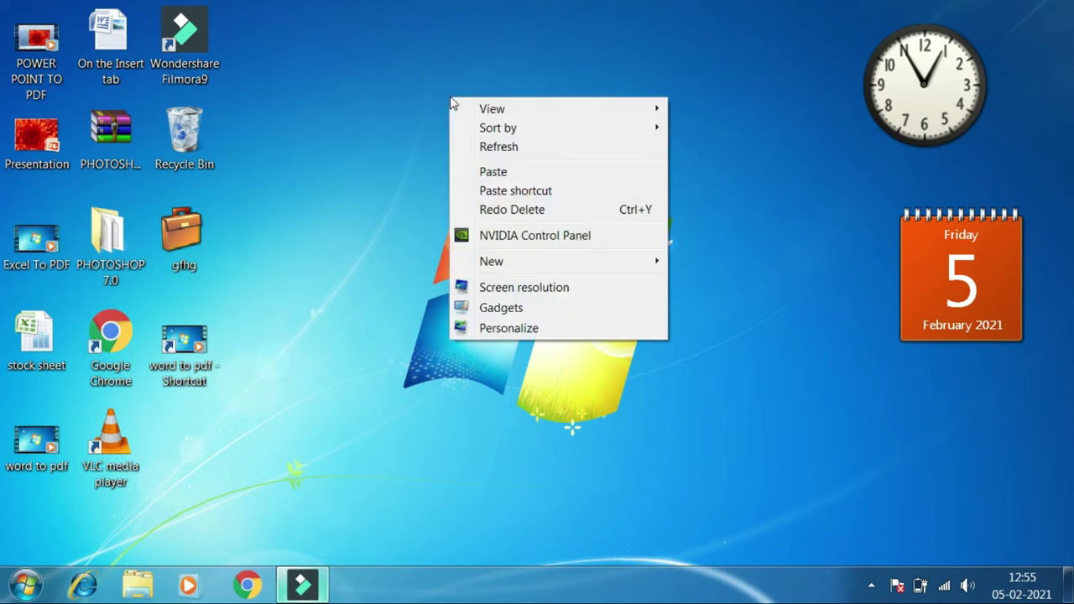
pyautogui.click(561, 241)
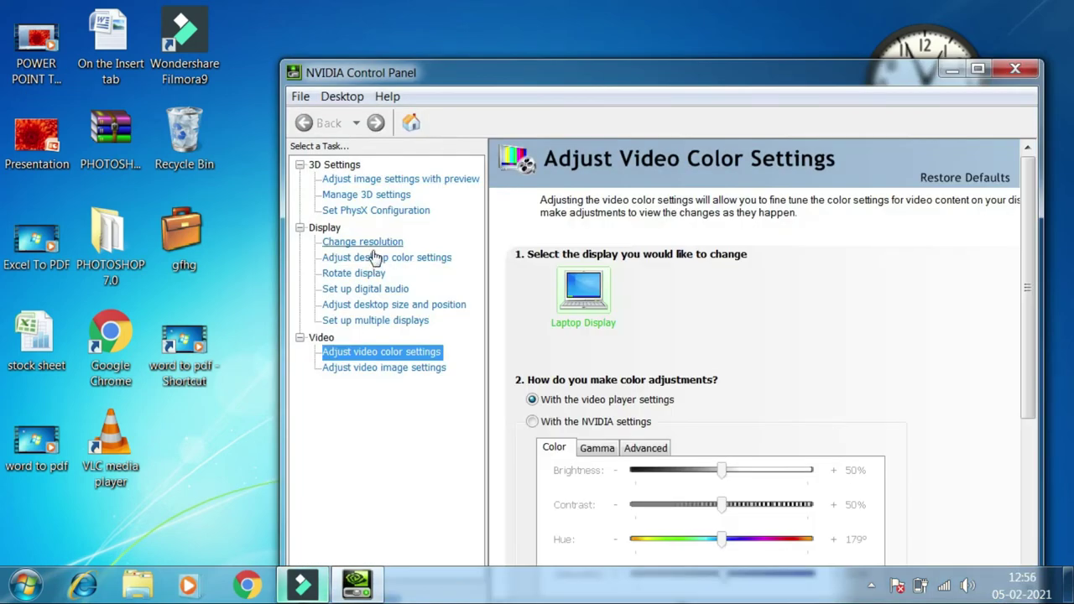
pyautogui.click(371, 242)
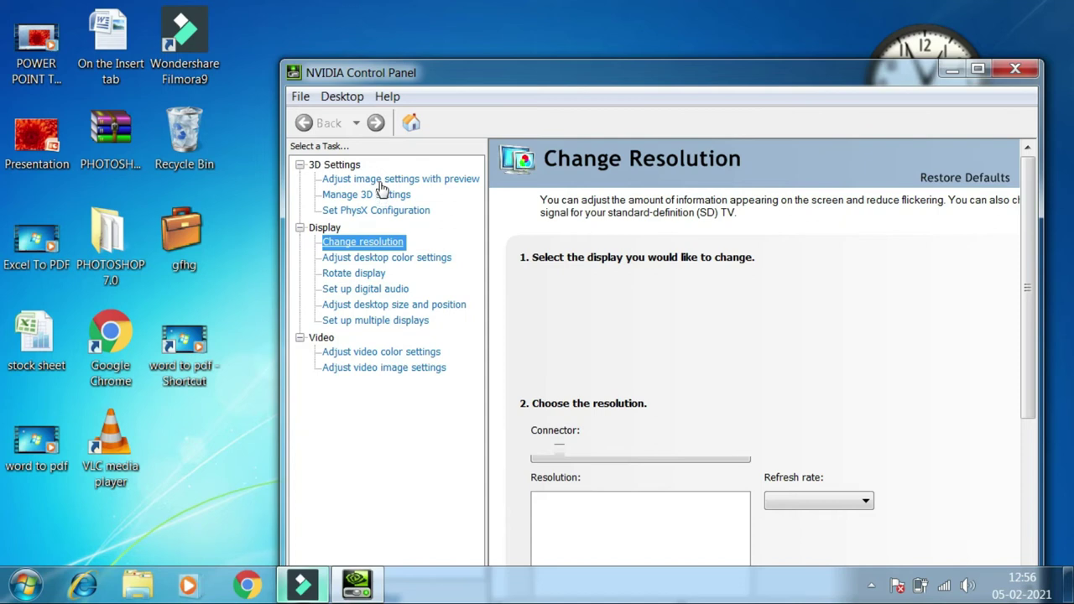
pyautogui.click(380, 189)
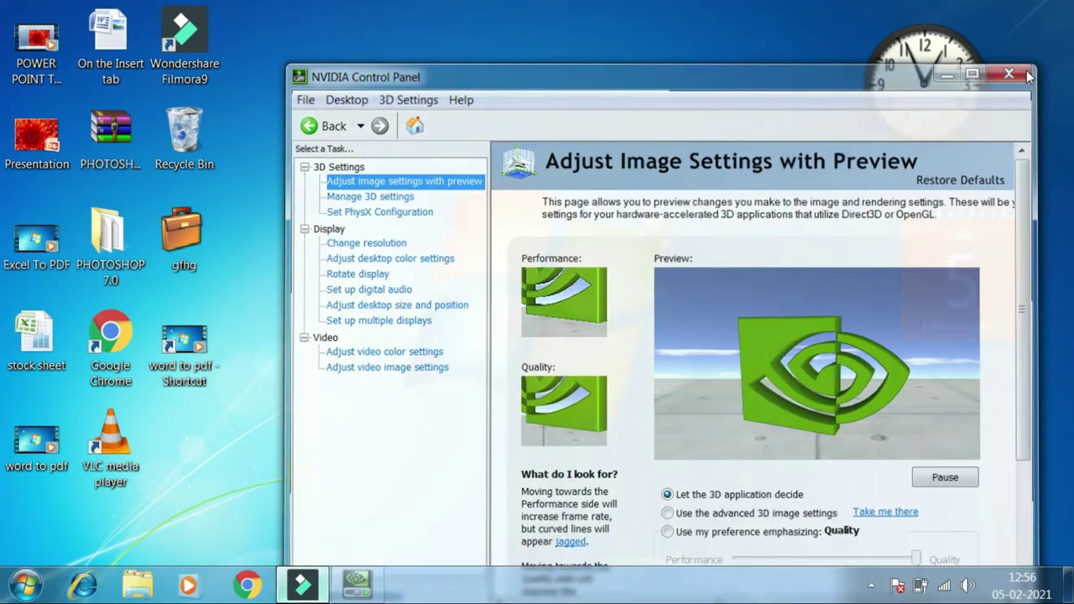
pyautogui.click(1016, 68)
# Create a new Microsoft Office Word Document on the desktop with its default name, open it, and close it again
pyautogui.rightClick(562, 84)
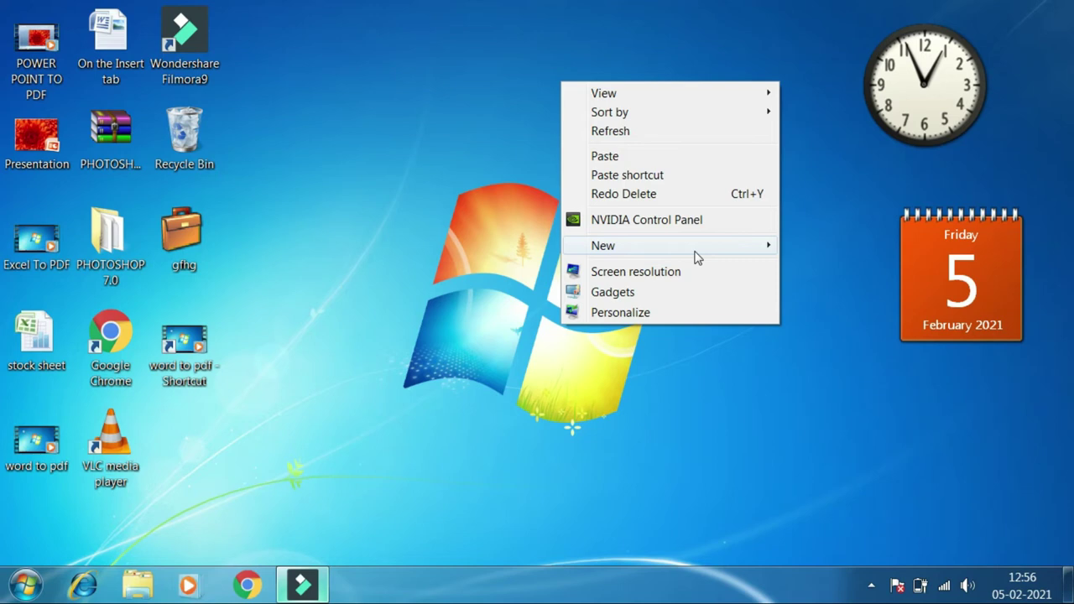
pyautogui.moveTo(695, 248)
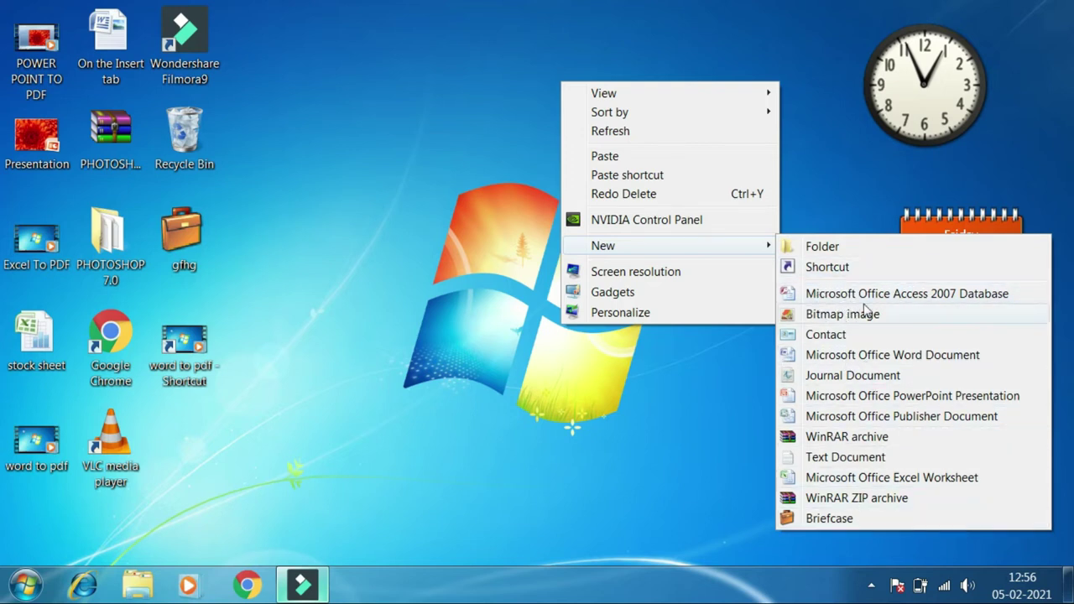
pyautogui.click(851, 361)
pyautogui.click(542, 150)
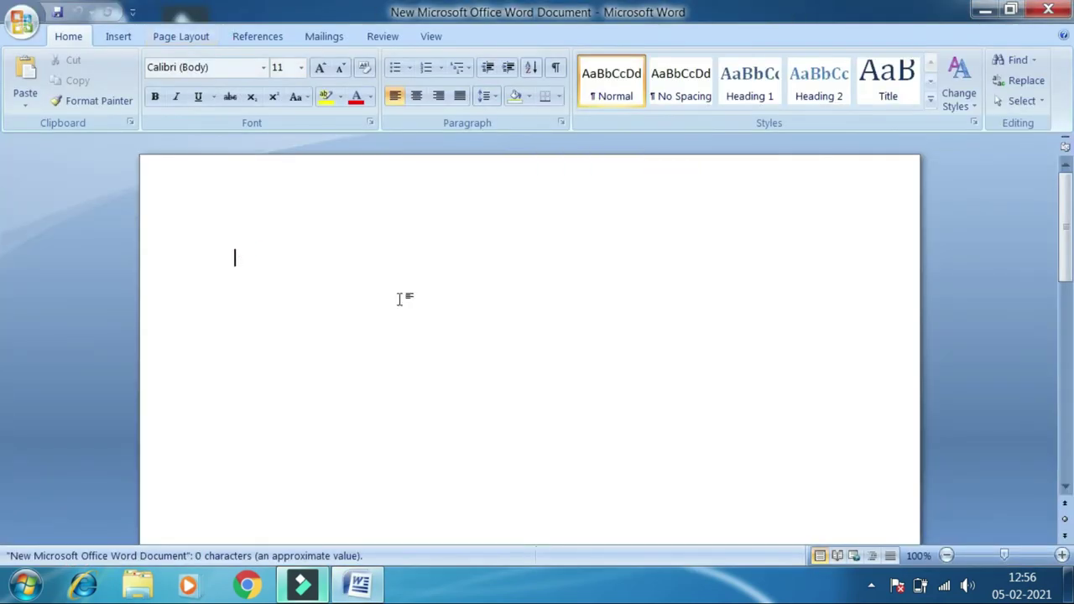
pyautogui.click(1047, 9)
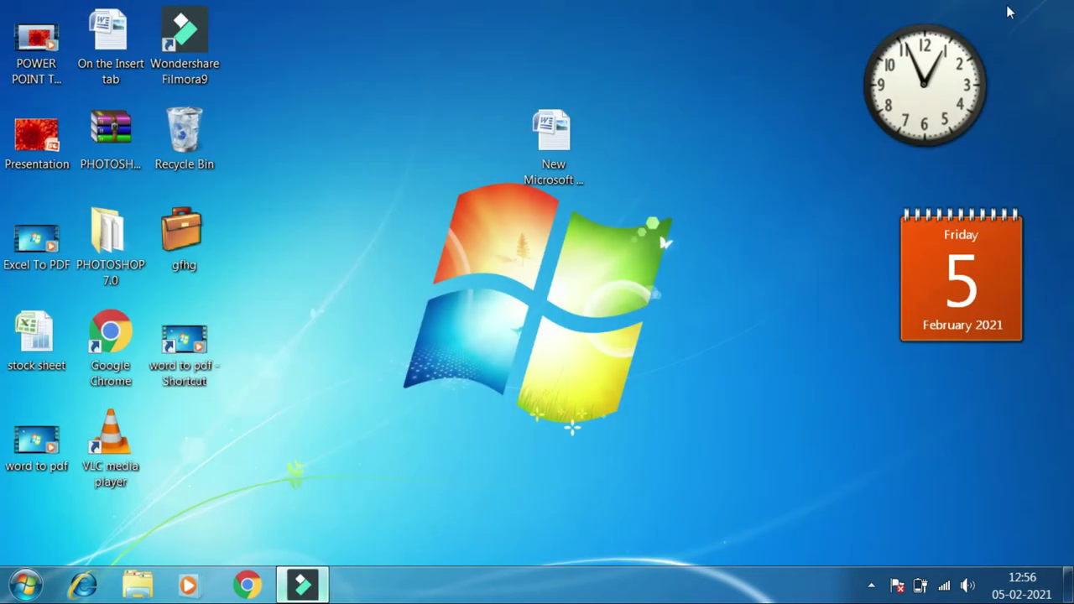
# Open the screen resolution settings and lower the display resolution through 1280 × 720 and 1024 × 768 to 800 × 600
pyautogui.rightClick(697, 89)
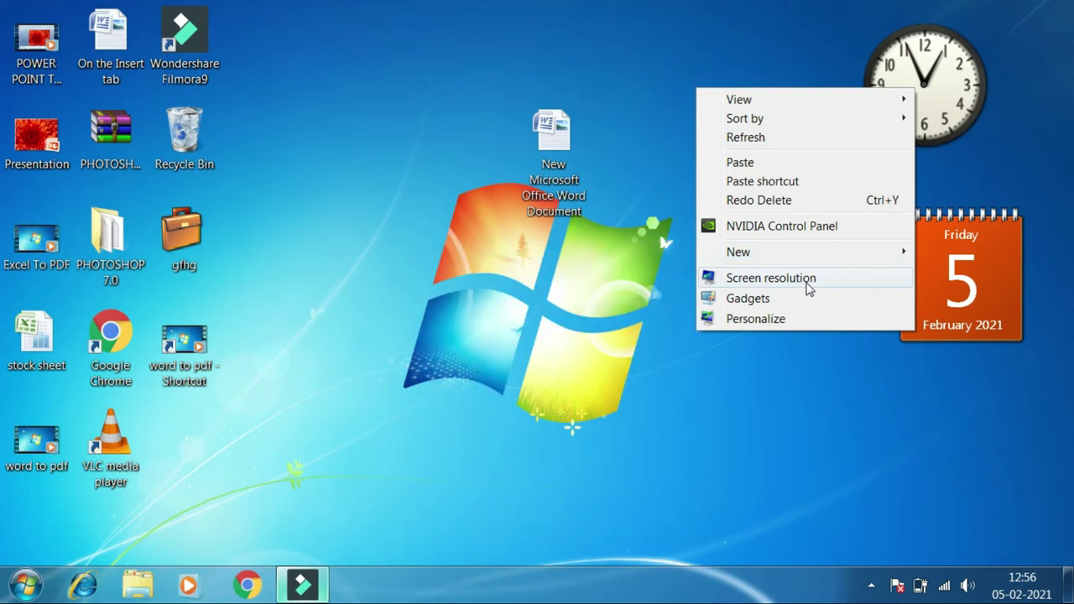
pyautogui.click(808, 285)
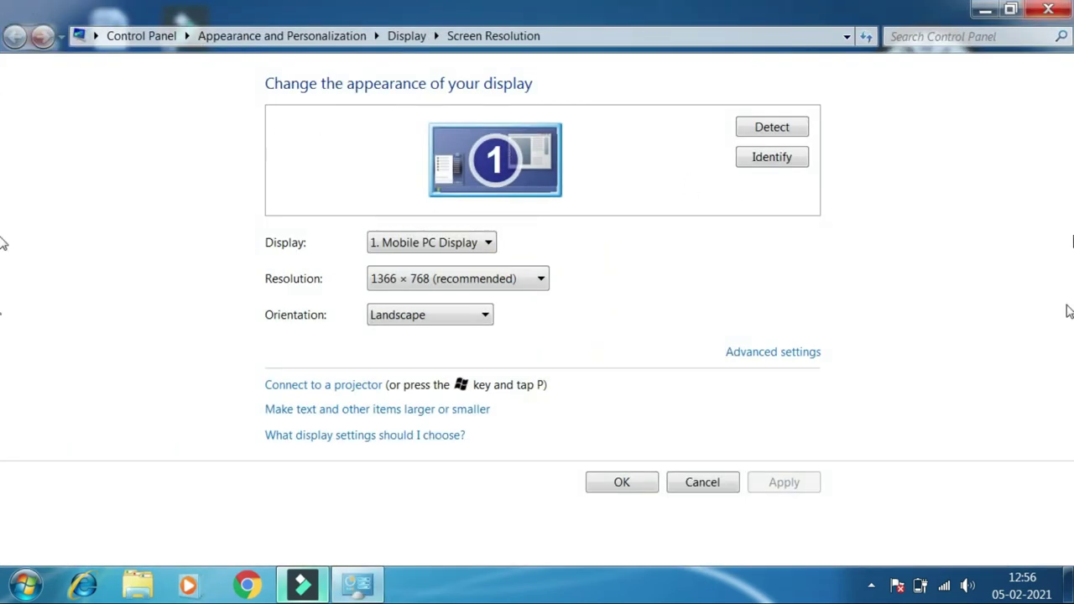
pyautogui.click(427, 285)
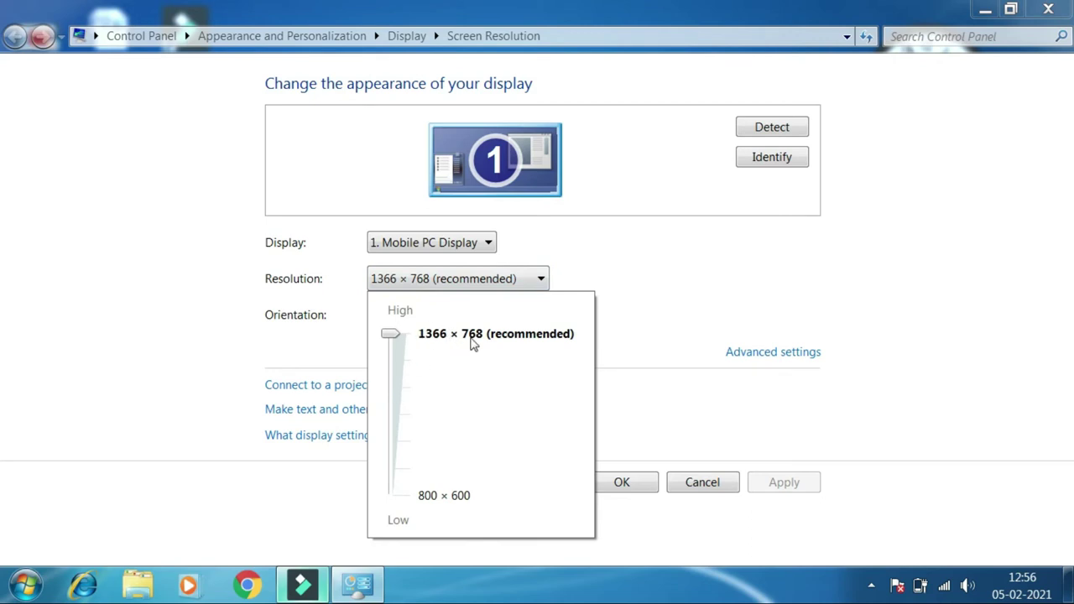
pyautogui.click(394, 424)
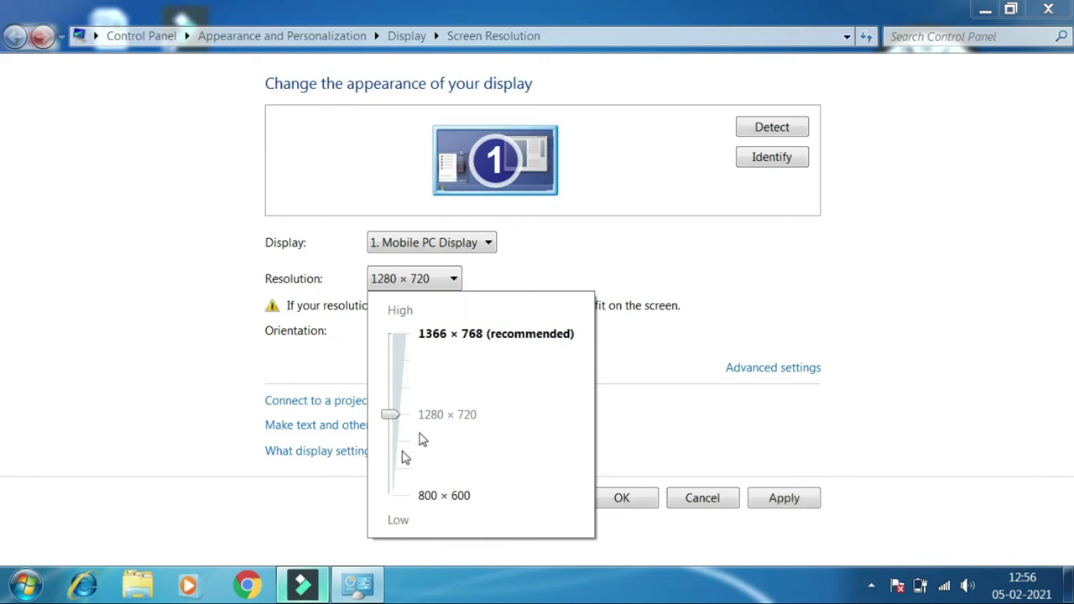
pyautogui.click(388, 473)
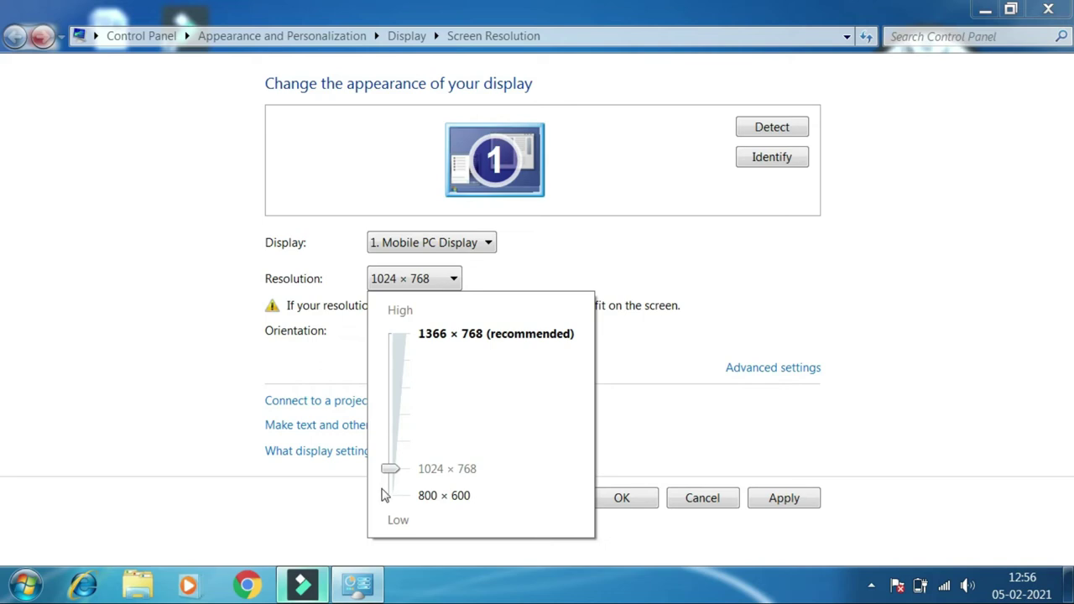
pyautogui.click(385, 496)
pyautogui.click(526, 266)
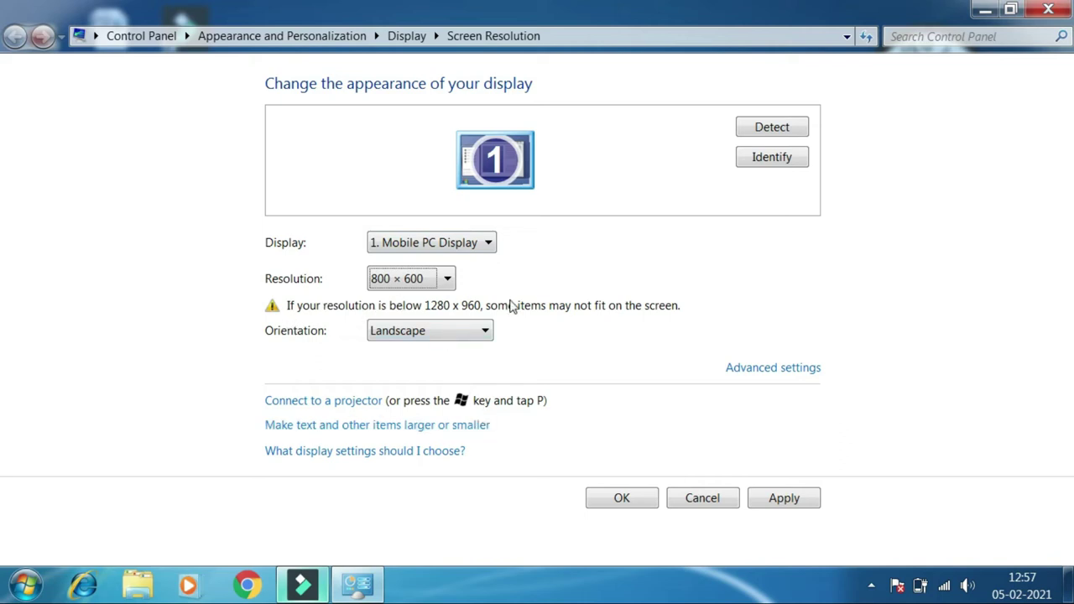
# Set the display resolution to the recommended 1366 × 768 and apply it
pyautogui.click(439, 280)
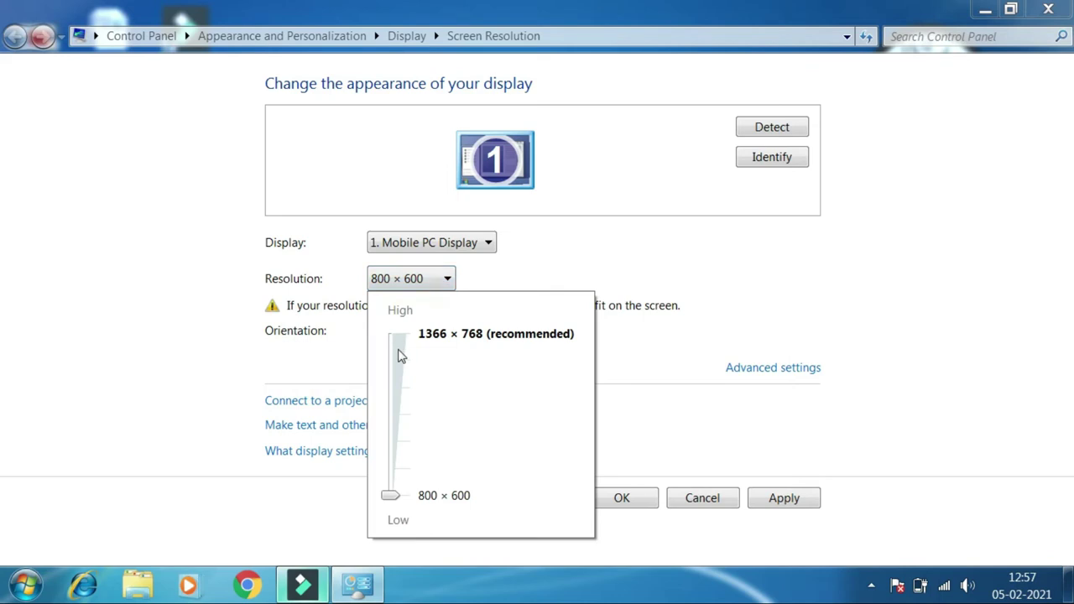
pyautogui.click(401, 355)
pyautogui.click(684, 247)
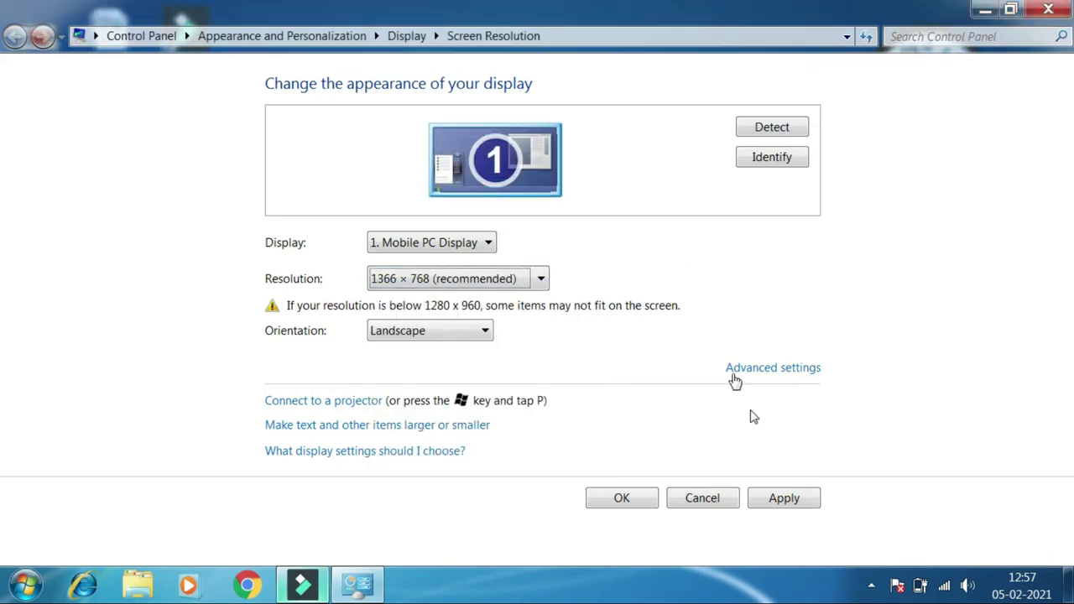
pyautogui.click(810, 504)
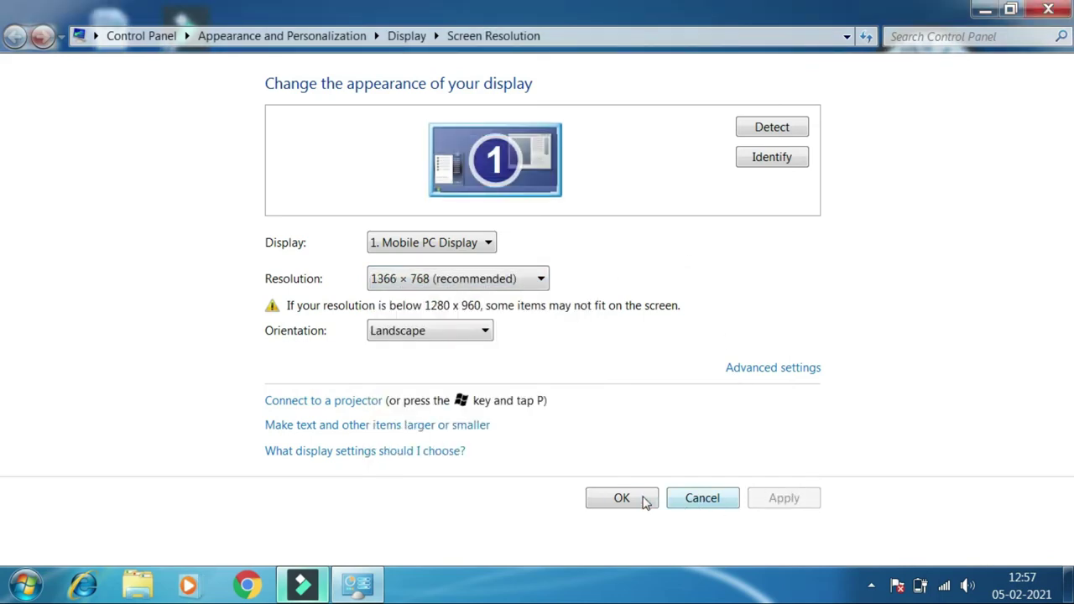
# Switch the display orientation to Portrait and back to Landscape, and confirm the display settings
pyautogui.click(474, 332)
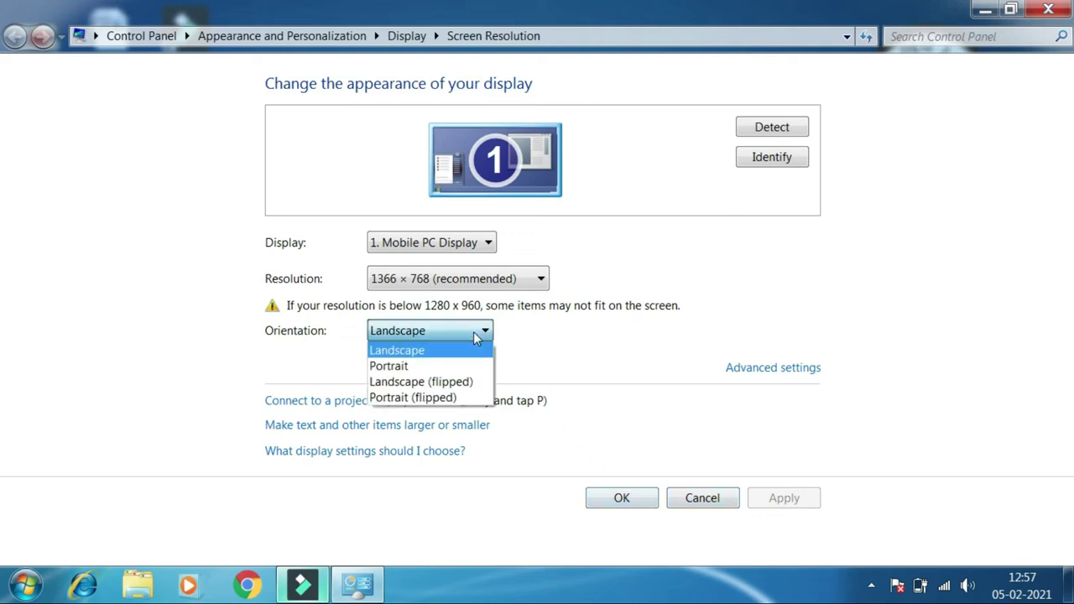
pyautogui.click(438, 369)
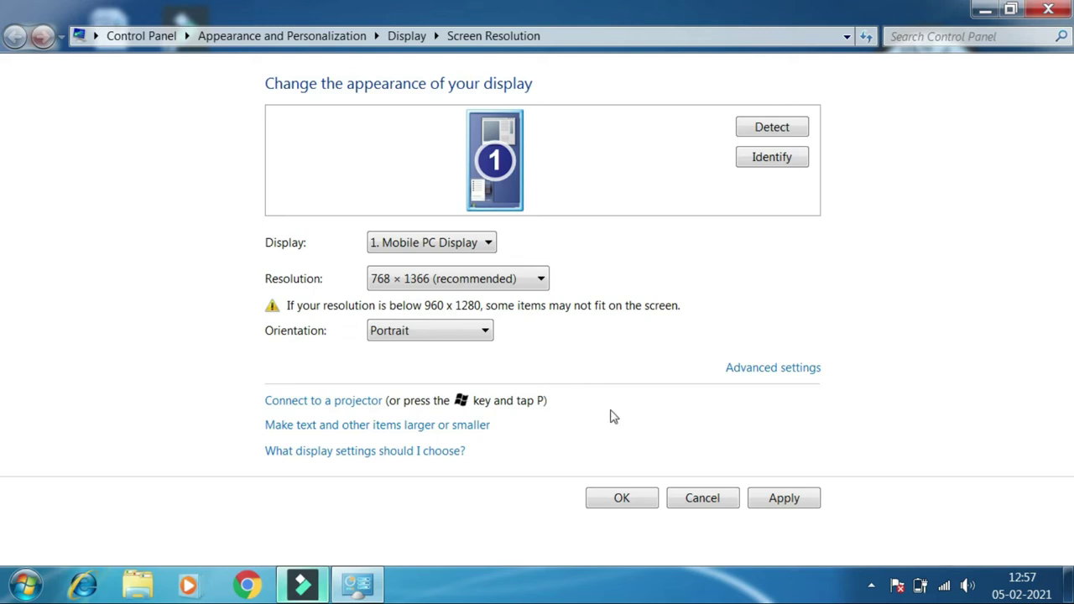
pyautogui.click(487, 336)
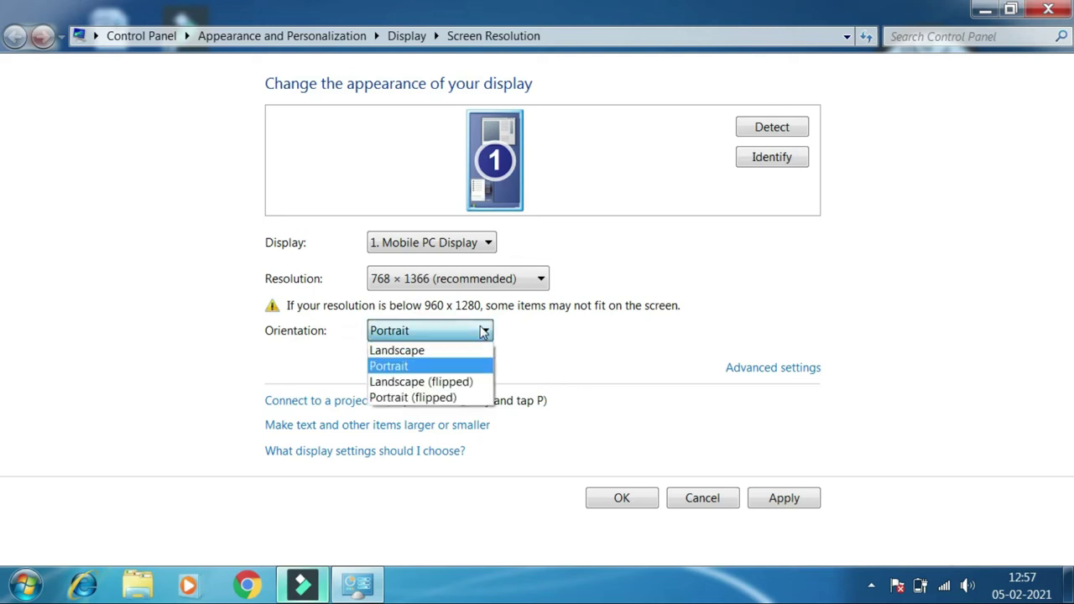
pyautogui.click(432, 351)
pyautogui.click(621, 498)
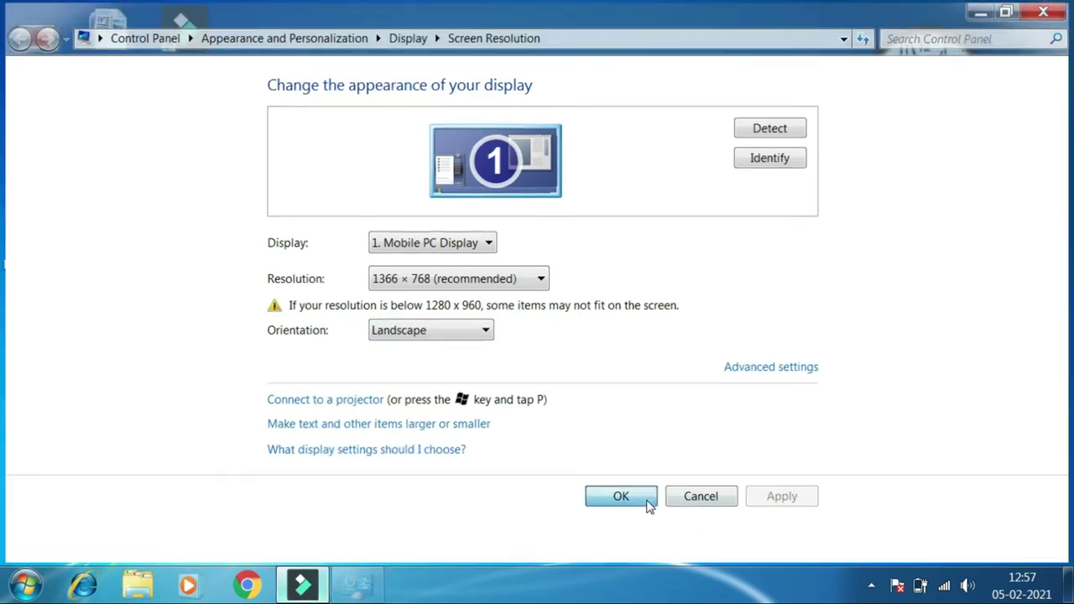
# Add the Slide Show gadget to the desktop below the calendar gadget
pyautogui.rightClick(635, 171)
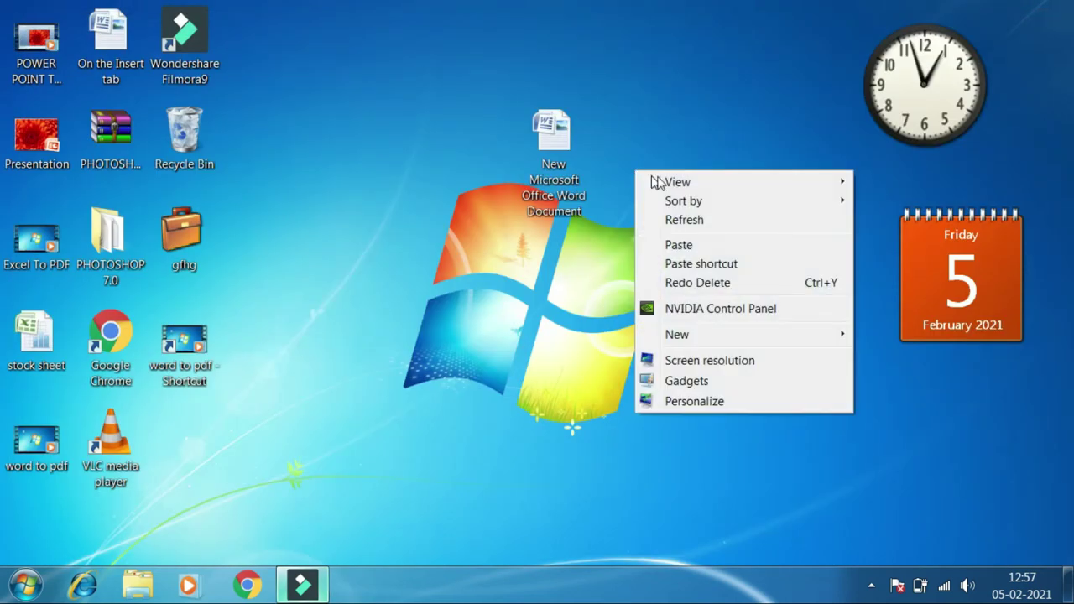
pyautogui.click(686, 381)
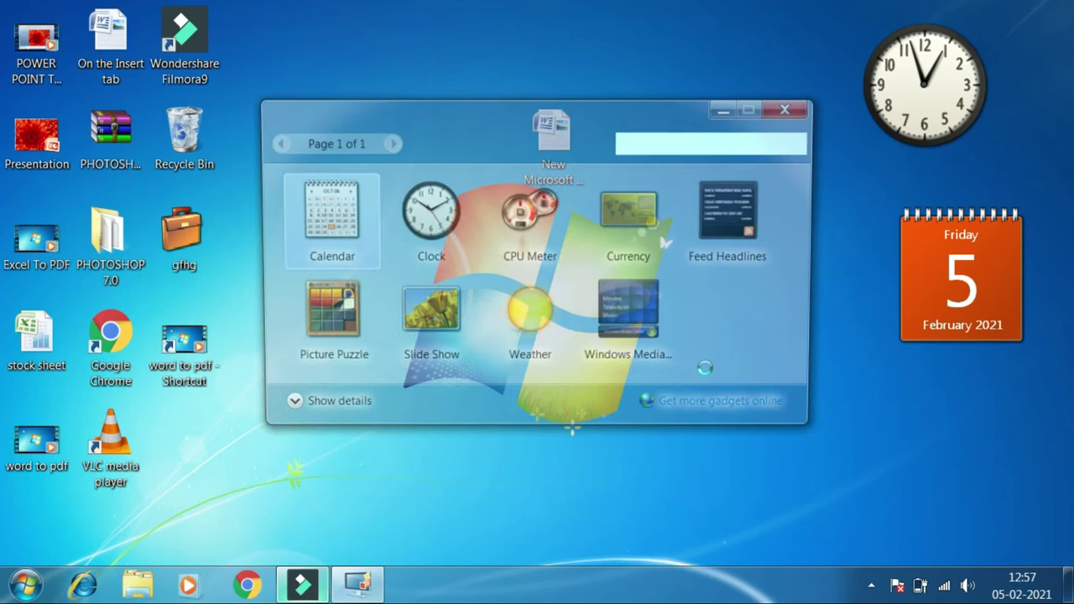
pyautogui.moveTo(423, 329); pyautogui.dragTo(915, 444)
pyautogui.moveTo(927, 449)
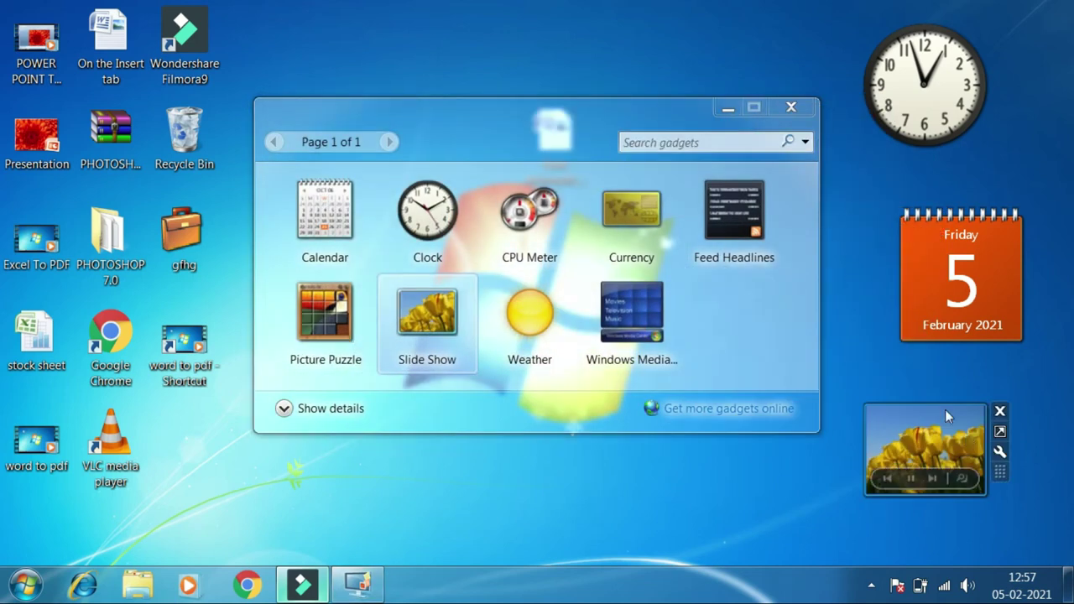
# Enlarge the Slide Show gadget, then remove it from the desktop and close the gadget gallery
pyautogui.click(1000, 431)
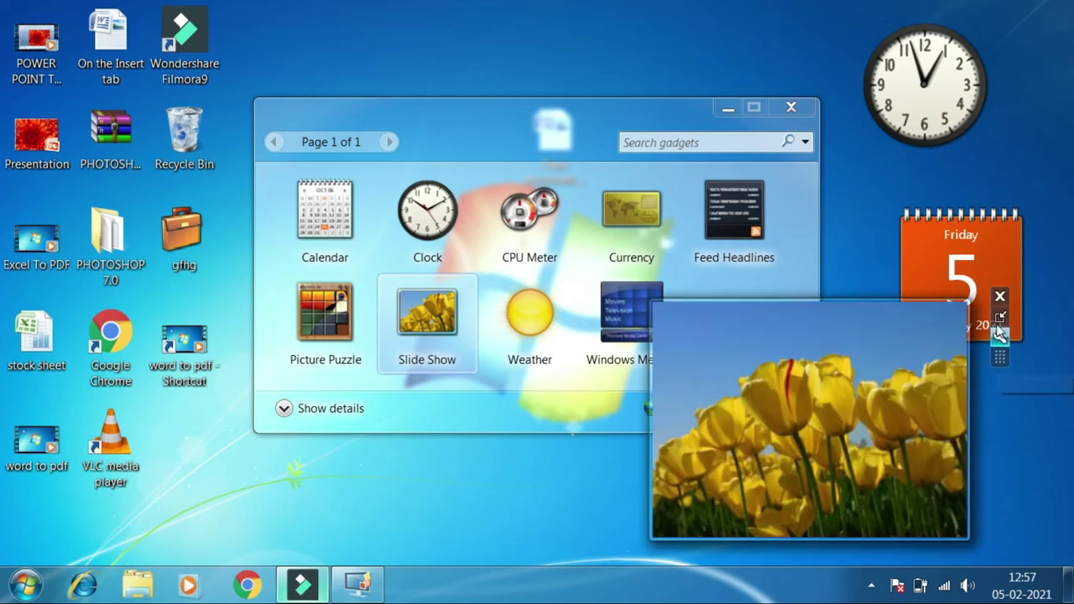
pyautogui.click(999, 298)
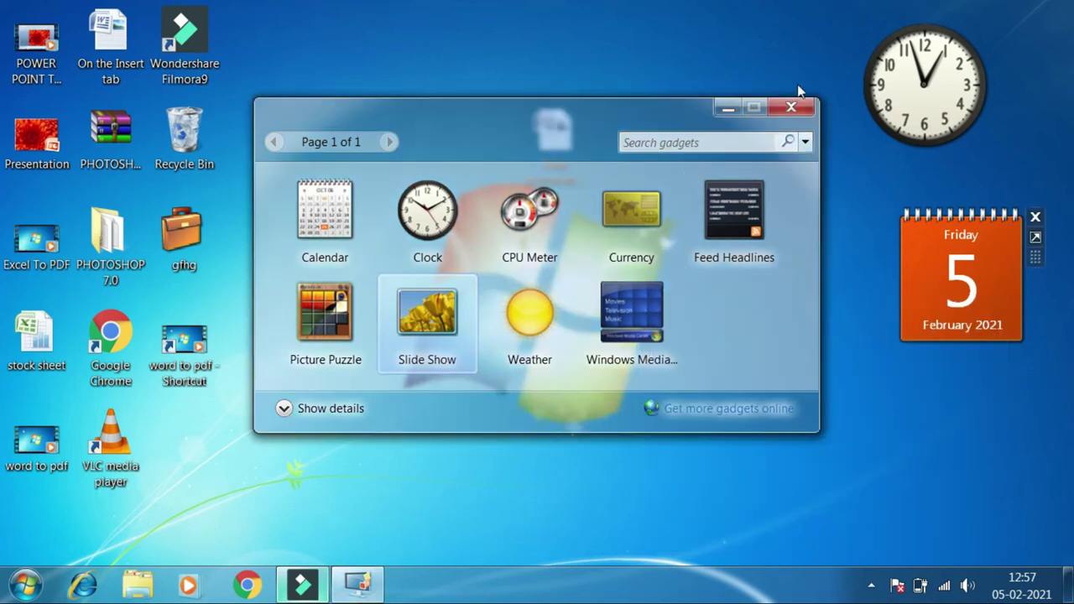
pyautogui.click(787, 110)
# Apply the Architecture Aero theme in the desktop personalization settings and minimize the window to reveal the desktop
pyautogui.rightClick(766, 114)
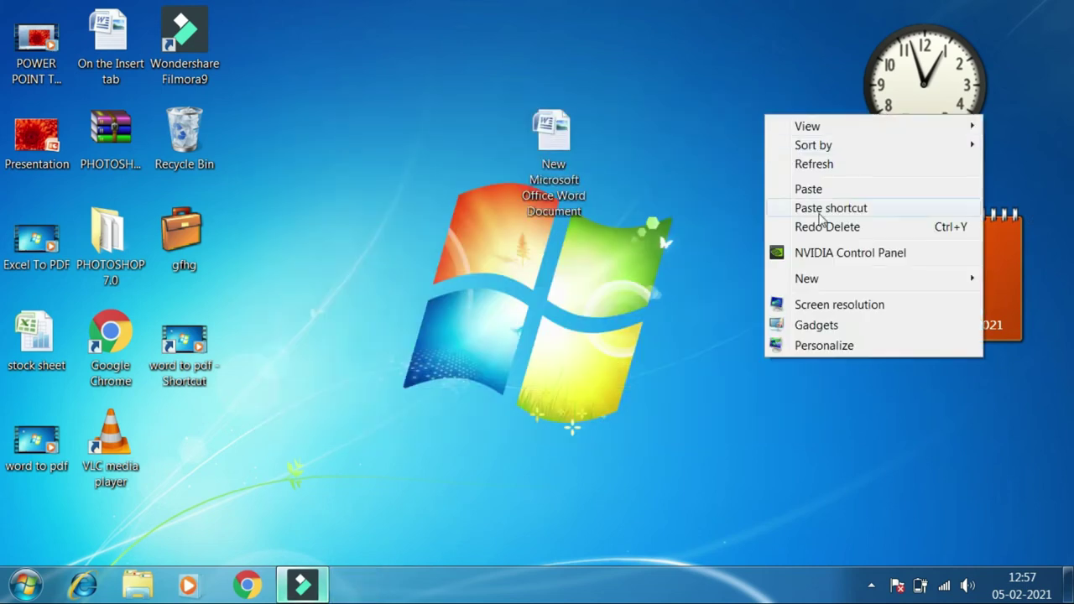
pyautogui.click(840, 350)
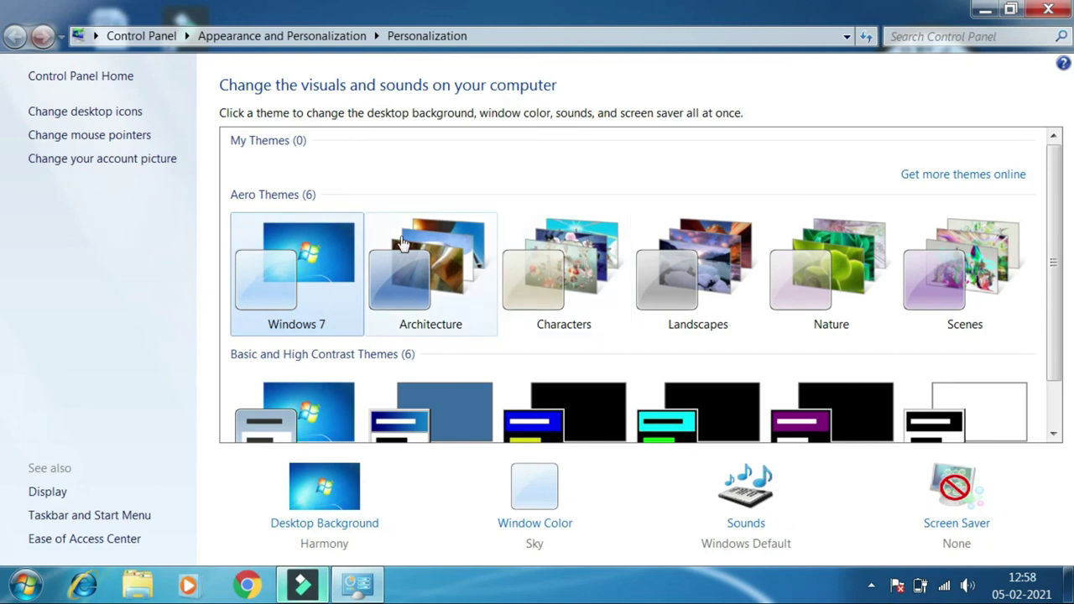
pyautogui.click(415, 263)
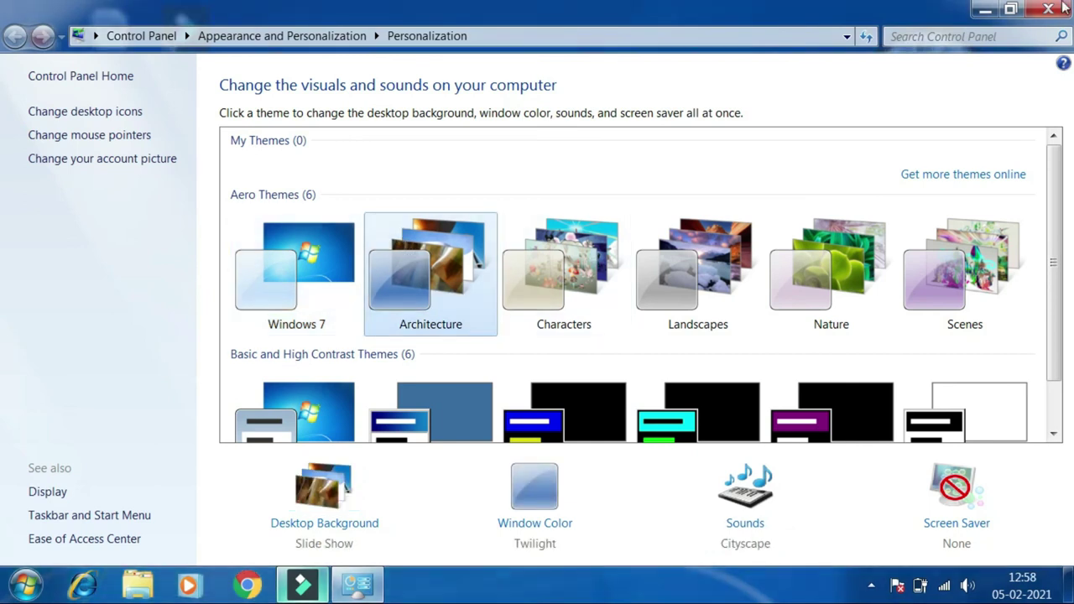
pyautogui.click(985, 9)
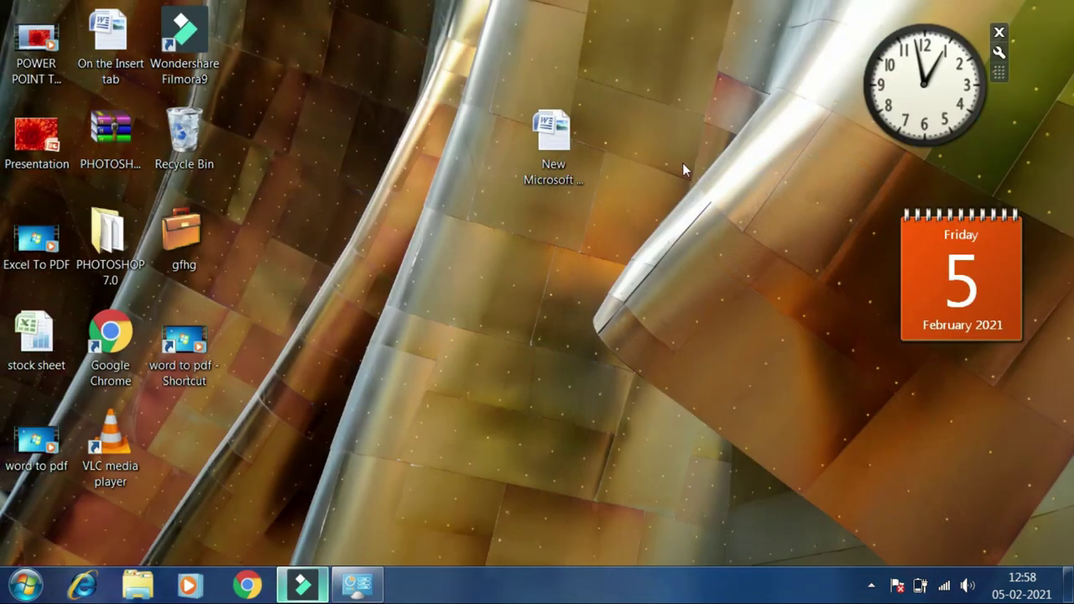
# Reopen the desktop personalization settings, maximize the window and apply the Landscapes Aero theme
pyautogui.rightClick(657, 223)
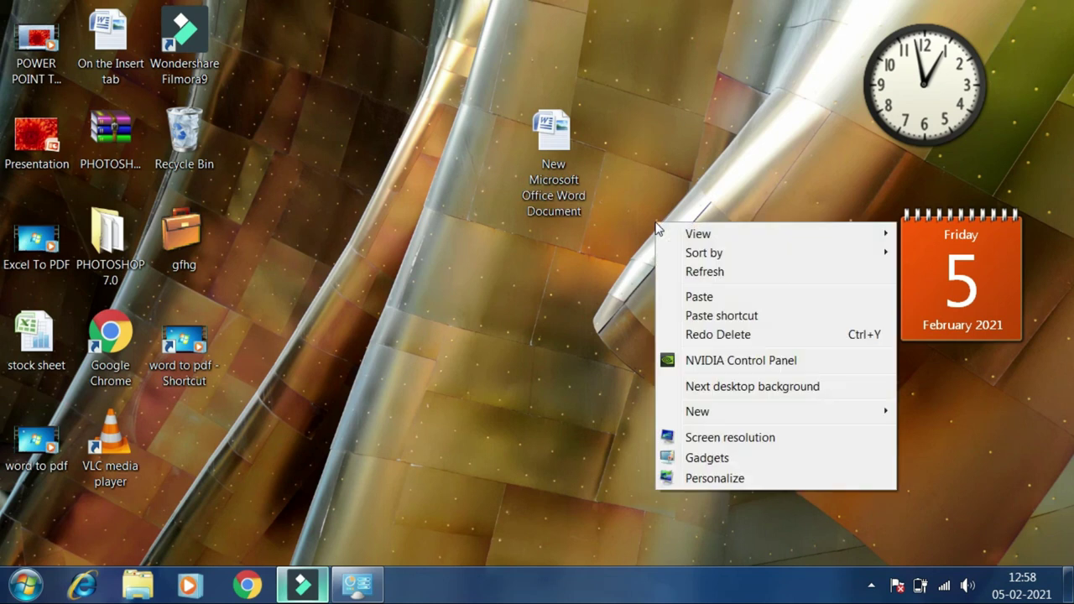
pyautogui.click(742, 479)
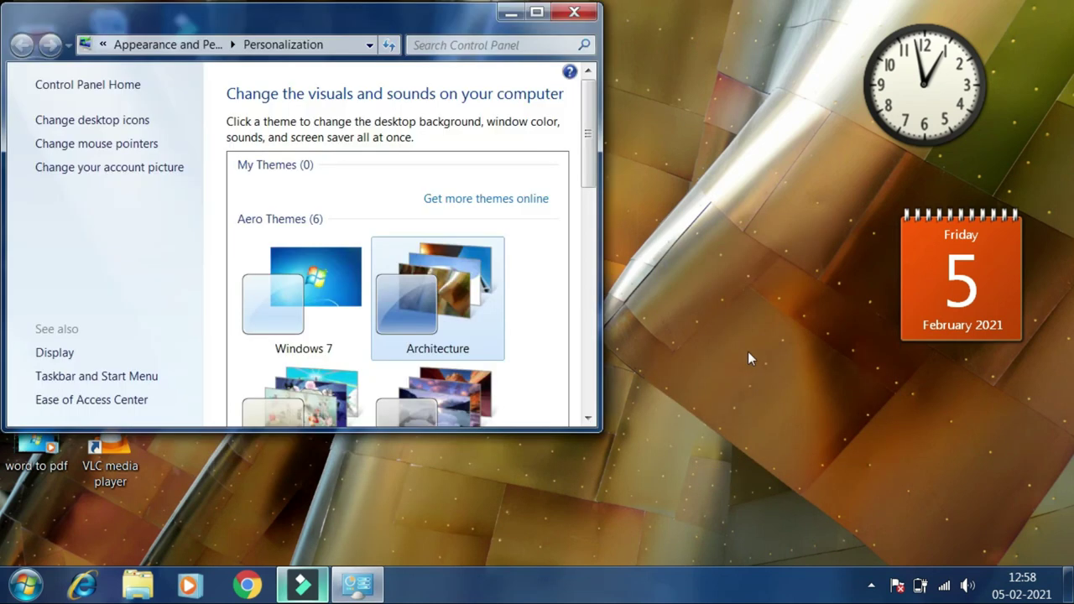
pyautogui.click(538, 11)
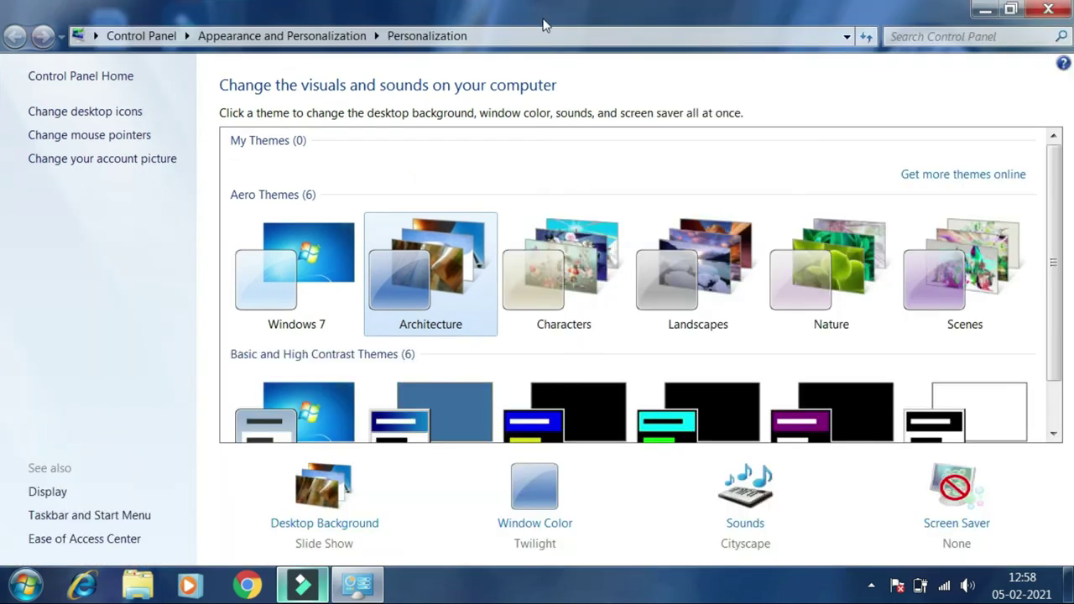
pyautogui.click(672, 270)
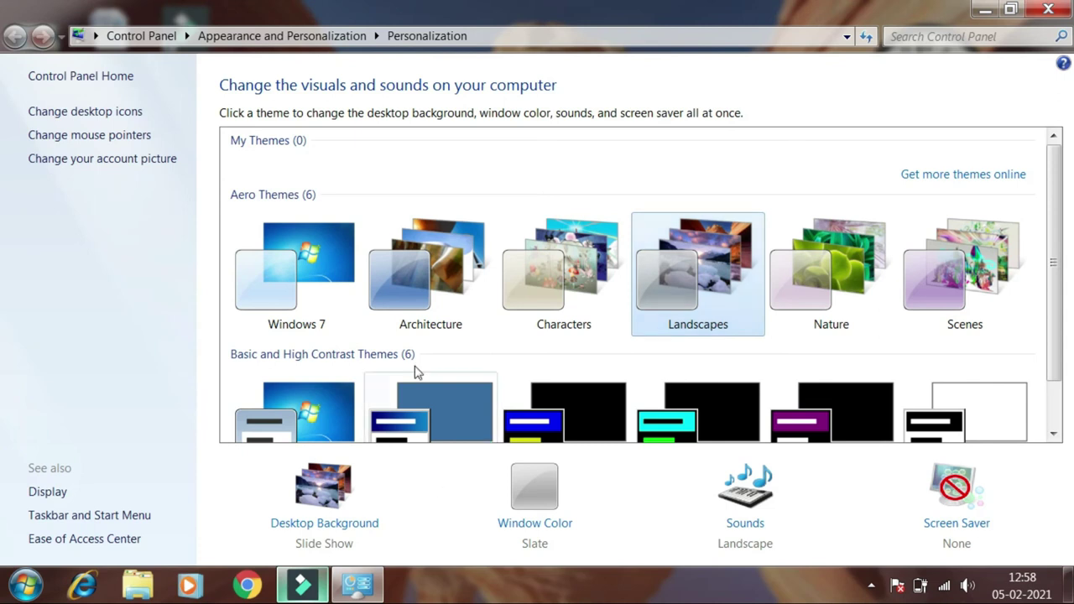
# Set the desktop background slide show to change pictures every 10 seconds, save the changes and close the personalization window
pyautogui.click(353, 523)
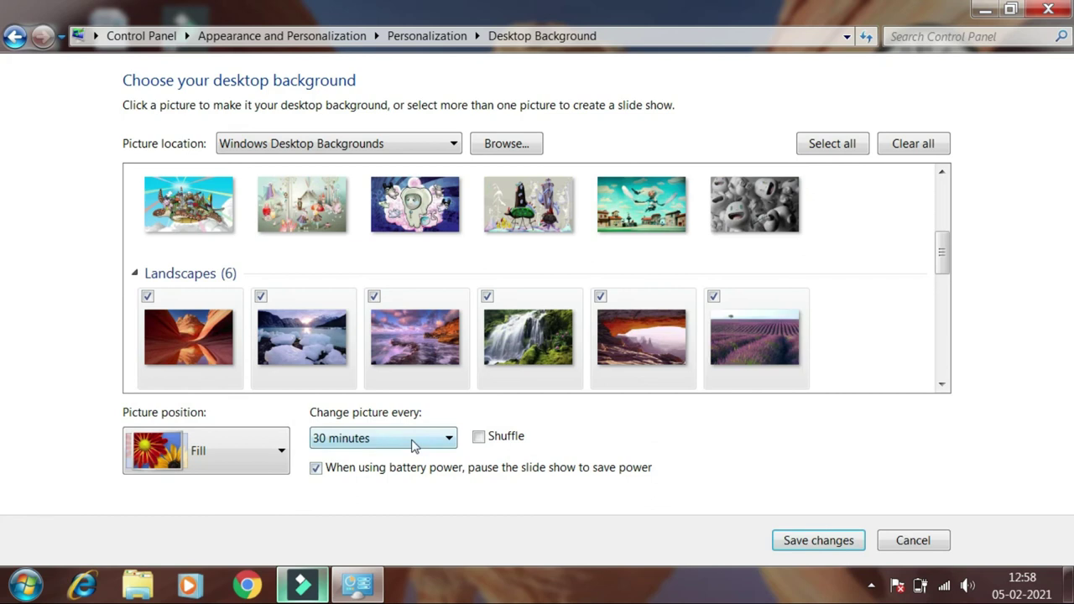
pyautogui.click(412, 443)
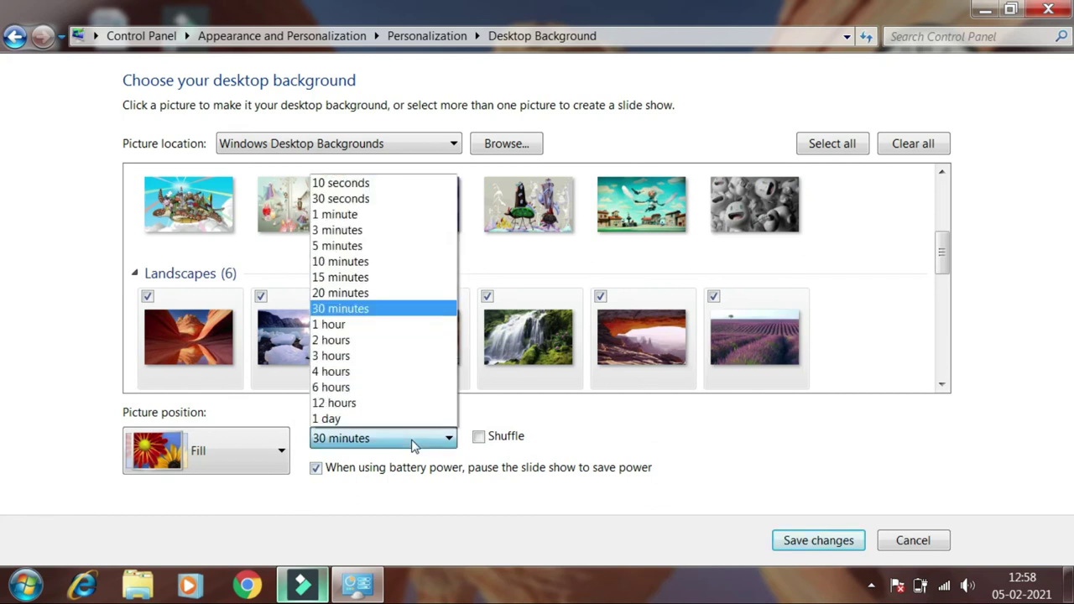
pyautogui.click(364, 190)
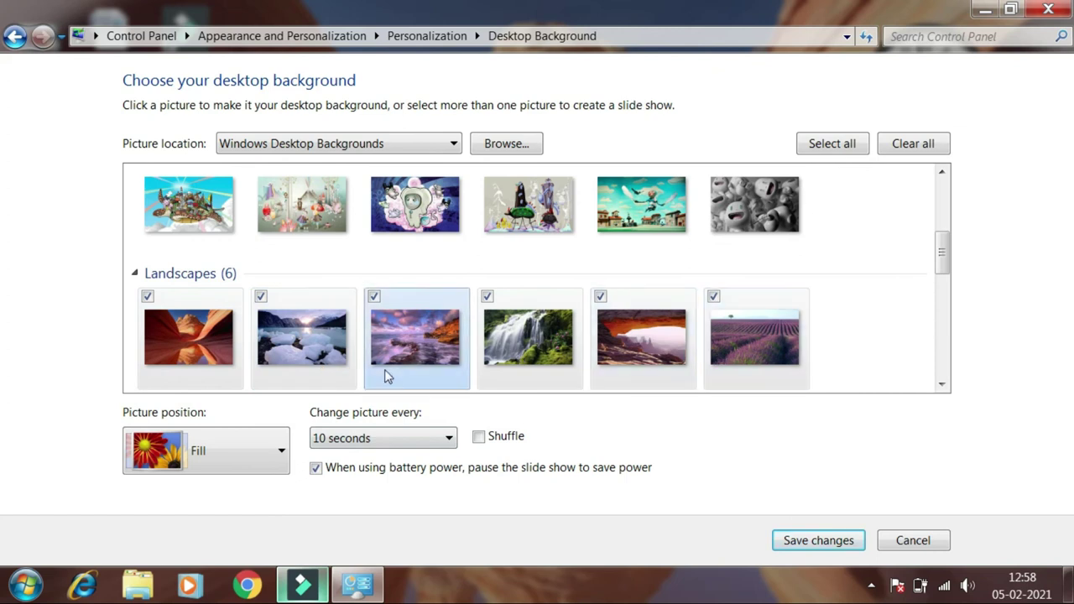
pyautogui.click(821, 543)
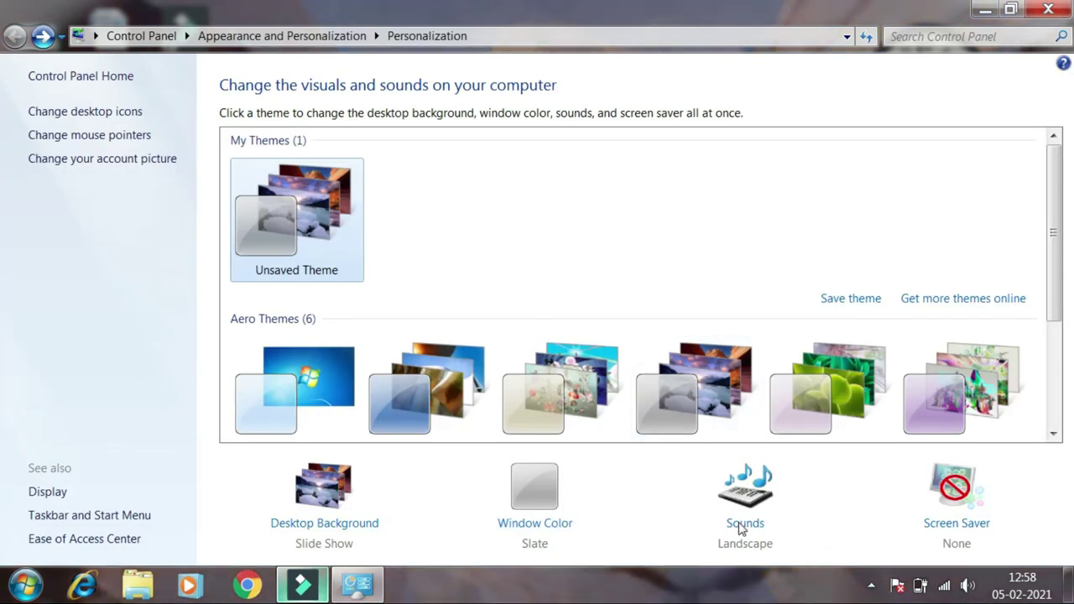
pyautogui.click(1041, 12)
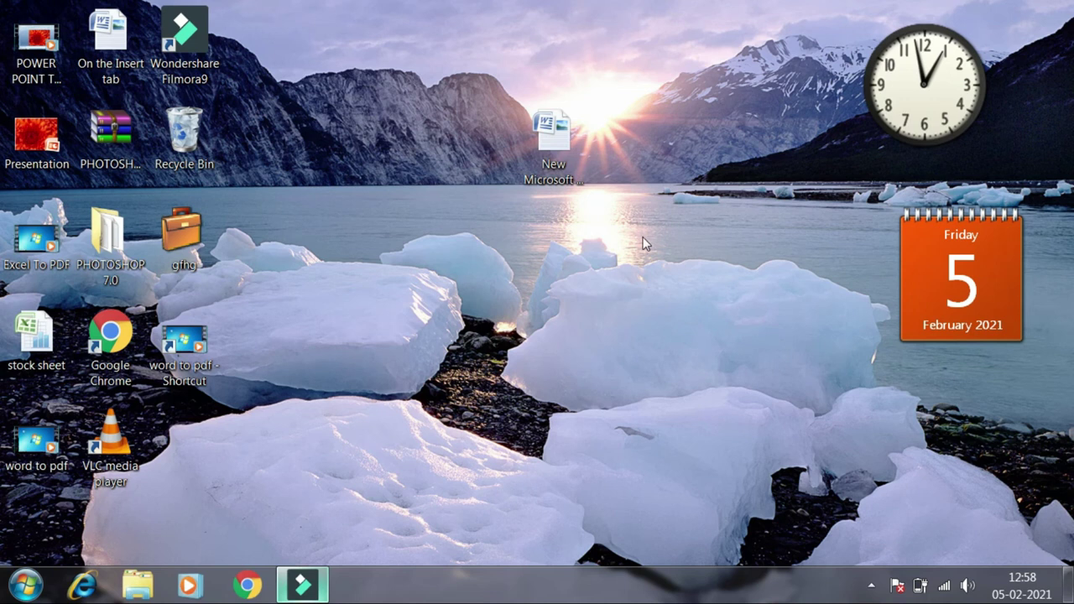
# Open the personalization settings from the desktop again
pyautogui.rightClick(619, 201)
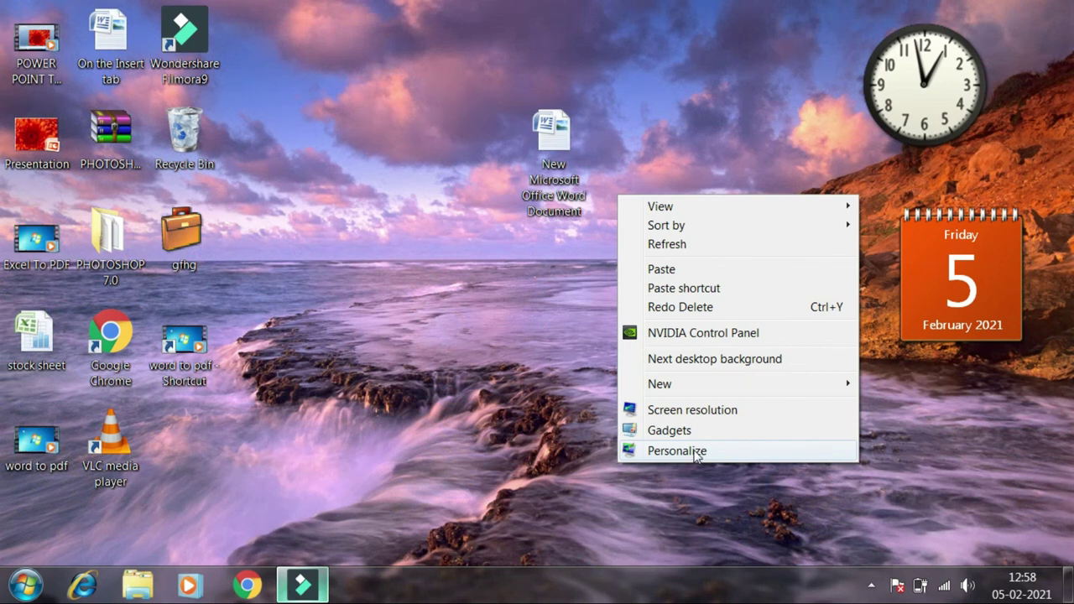
pyautogui.click(695, 453)
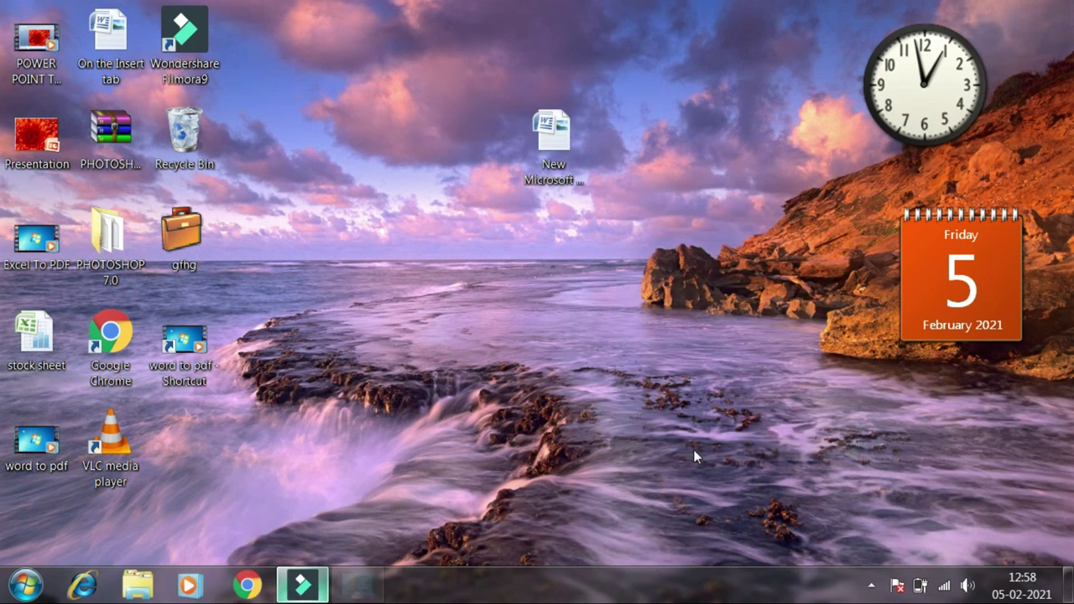